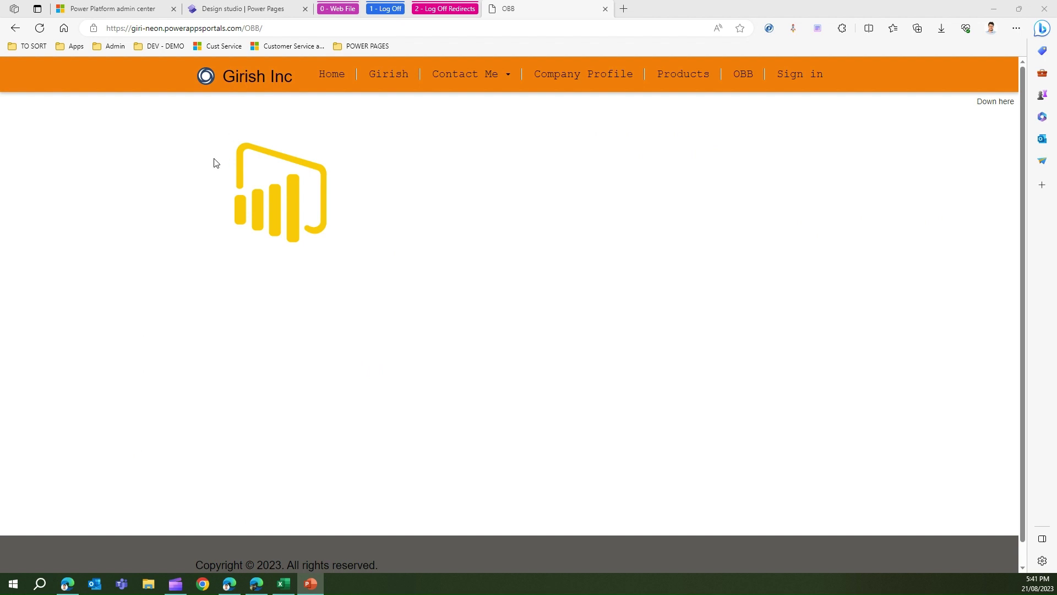
# Switch to the Power Pages design studio and delete the existing image component from the OBB page
pyautogui.click(227, 11)
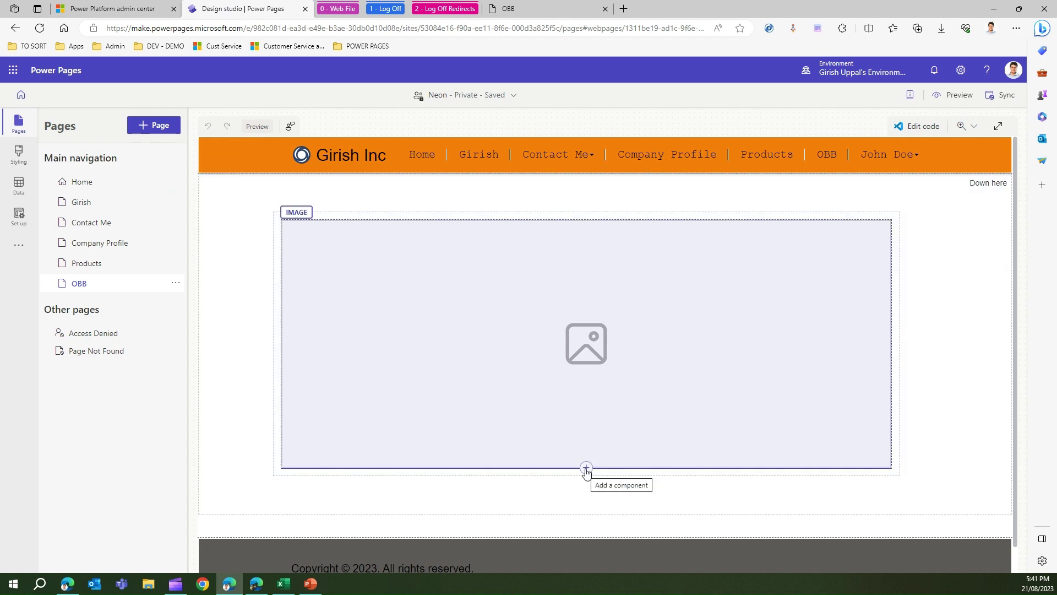
pyautogui.click(559, 298)
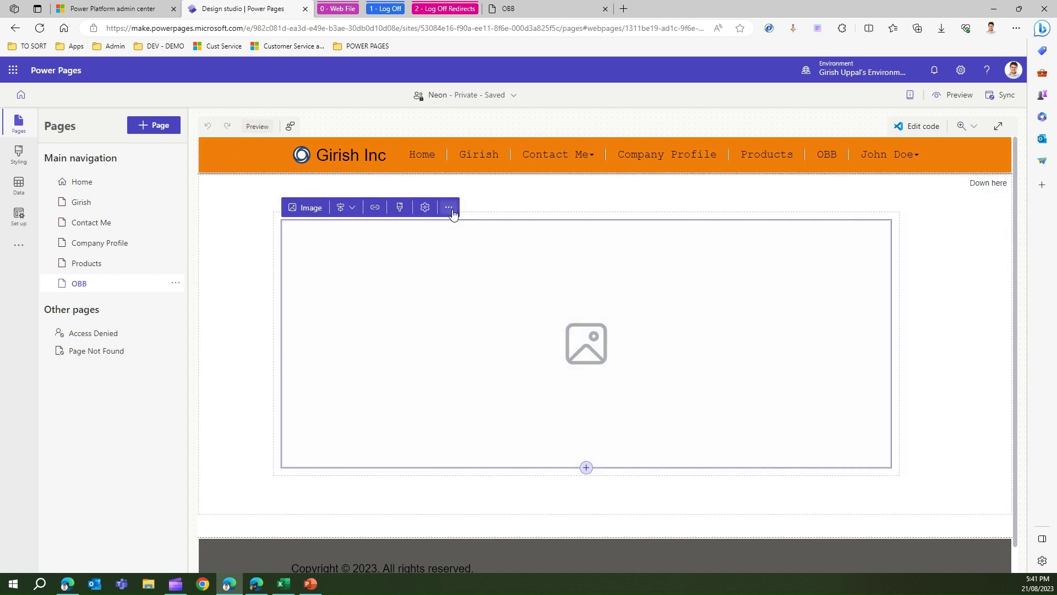
pyautogui.click(448, 207)
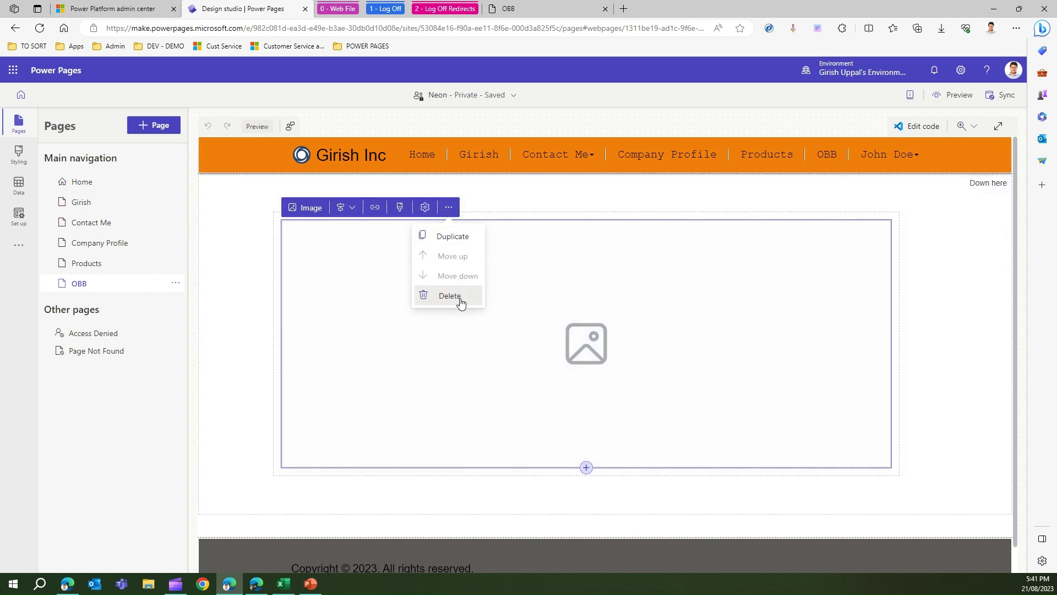
pyautogui.click(459, 300)
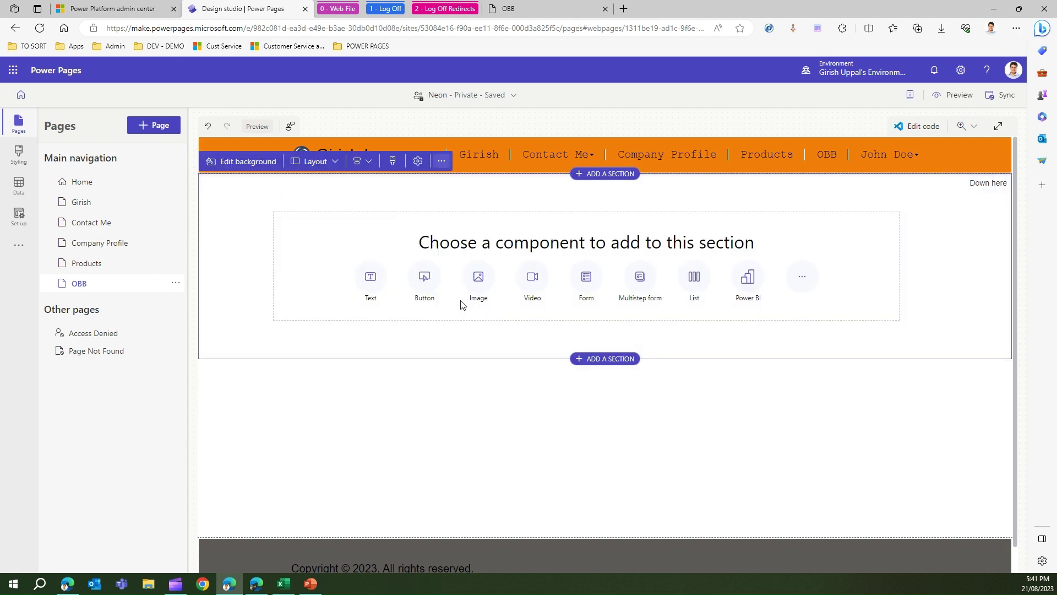
# Add an image component to the empty section of the OBB page, uploading Test Image (2).jpg from the Desktop as its picture
pyautogui.click(479, 278)
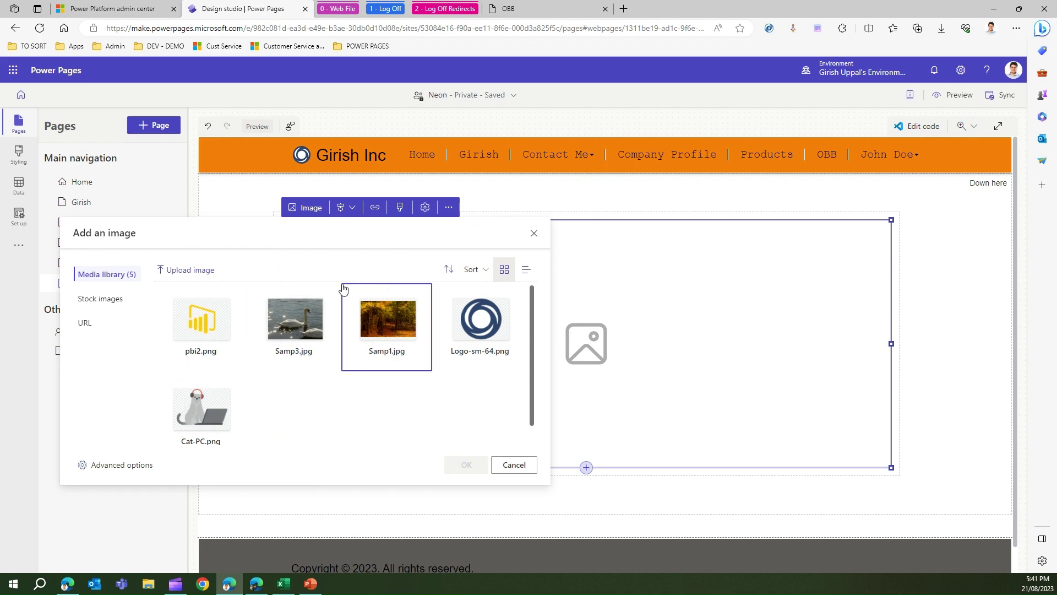
pyautogui.click(188, 270)
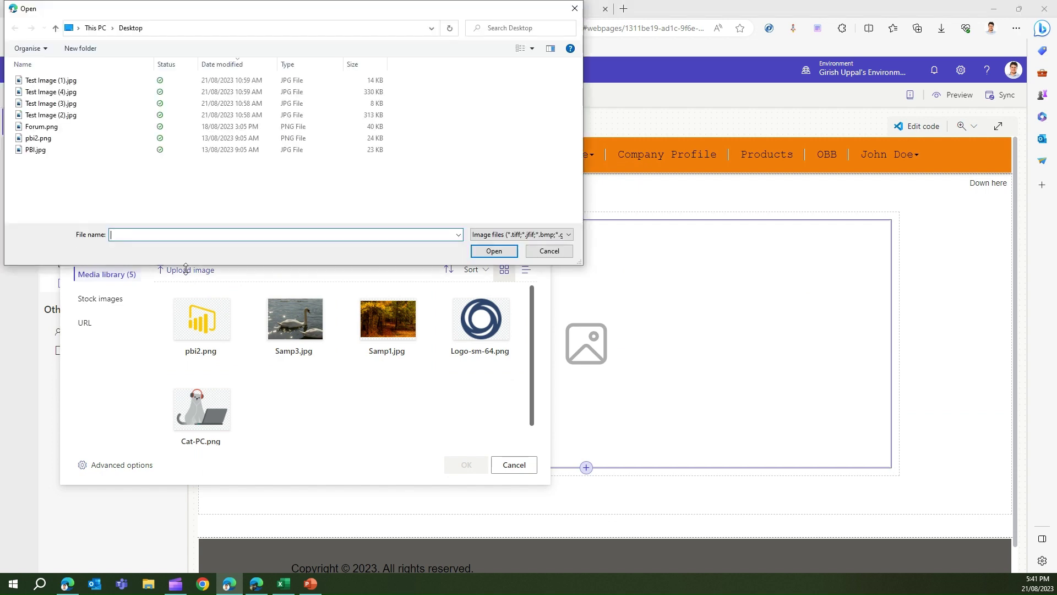
pyautogui.click(66, 117)
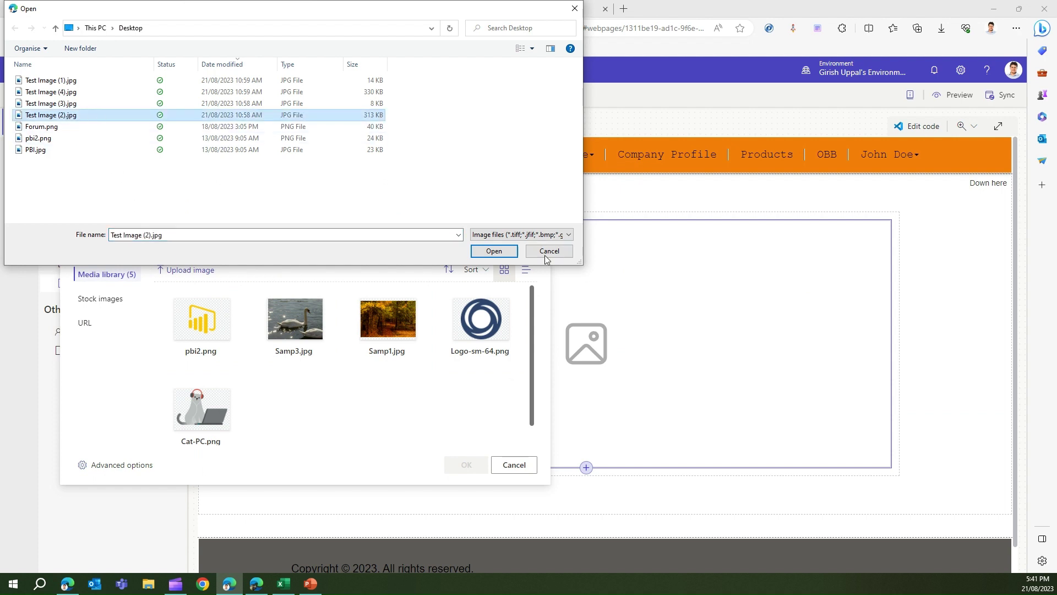
pyautogui.click(494, 251)
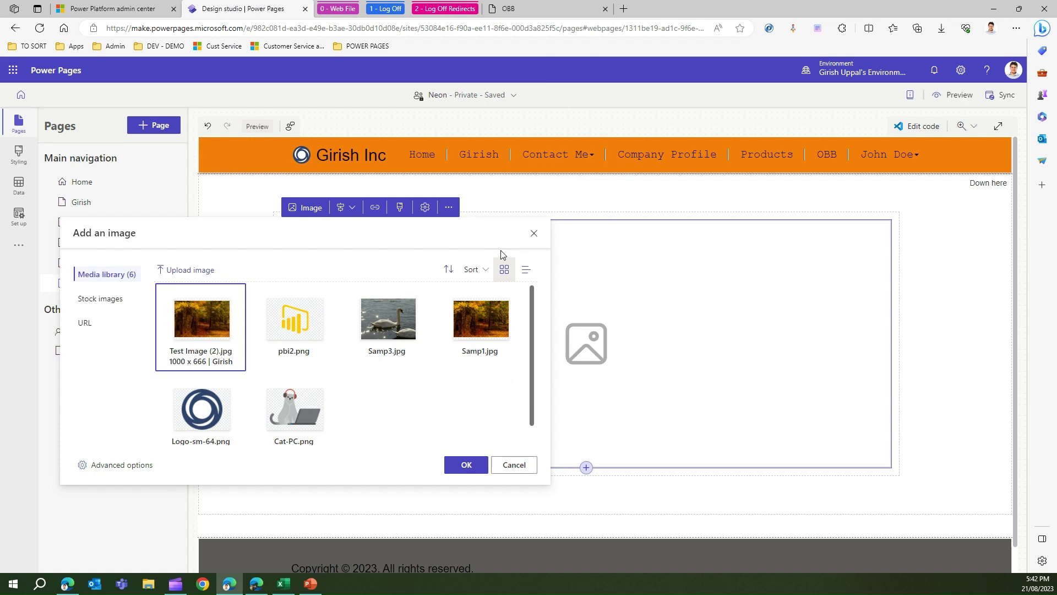
pyautogui.click(465, 466)
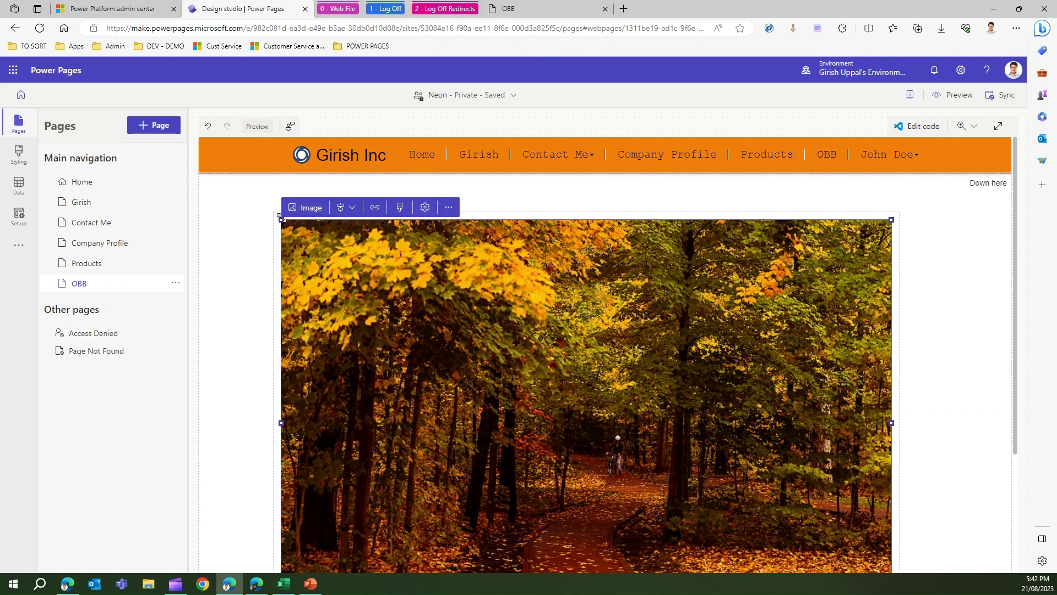
# Shrink the forest image to about a fifth of the section's width and centre it in the section
pyautogui.moveTo(292, 229); pyautogui.dragTo(617, 448)
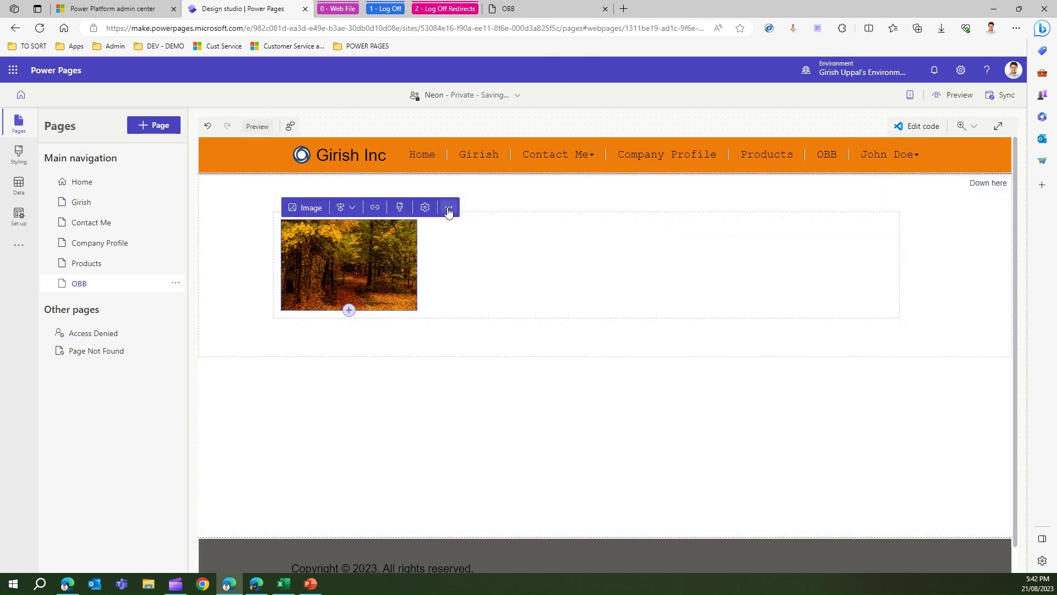
pyautogui.click(448, 207)
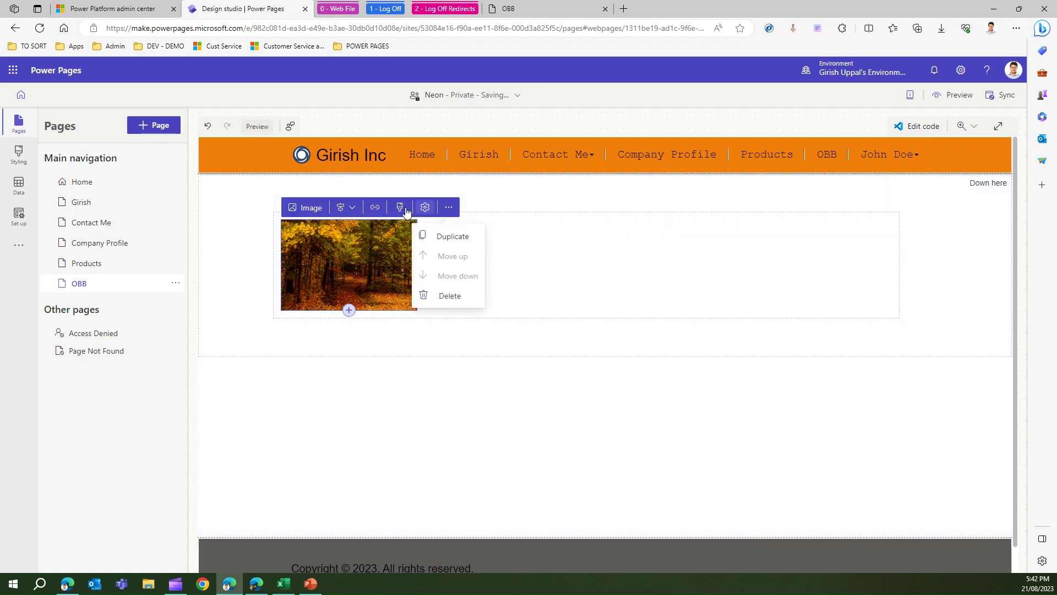
pyautogui.click(345, 207)
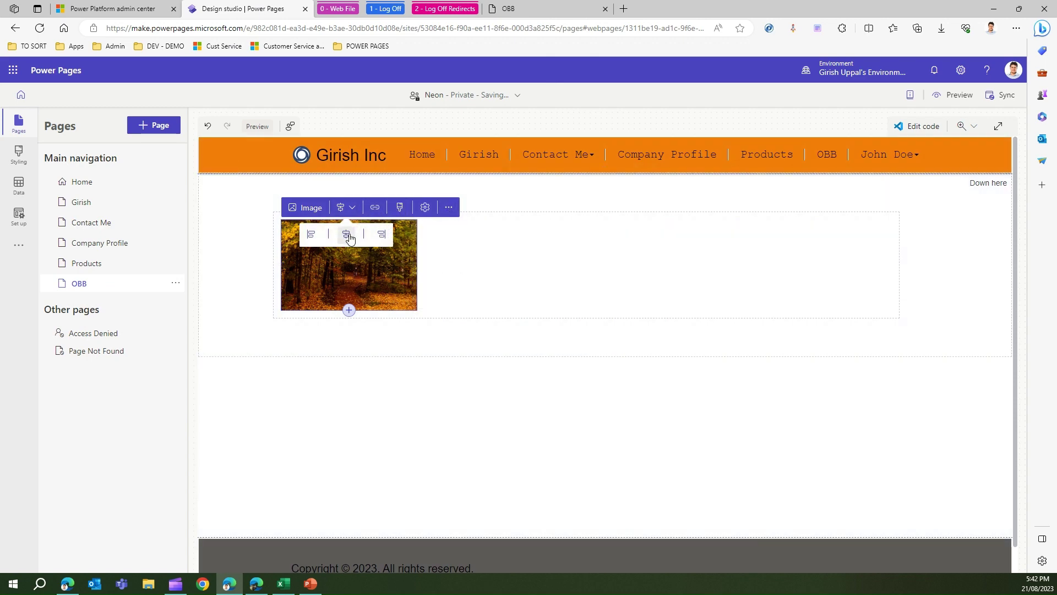
pyautogui.click(349, 232)
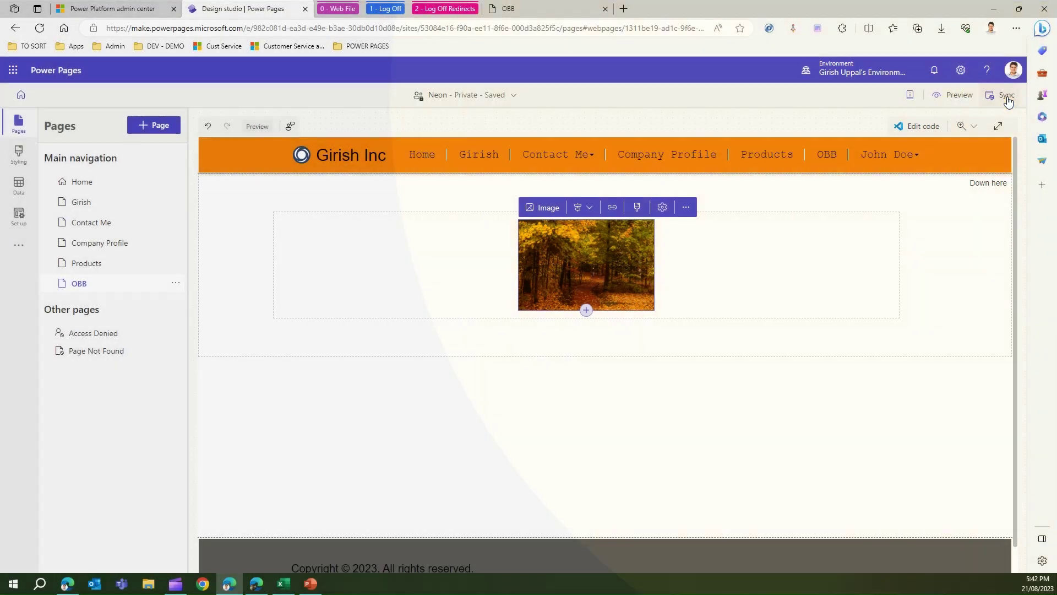
# Sync the site configuration and check the new image on the live OBB page
pyautogui.click(1009, 102)
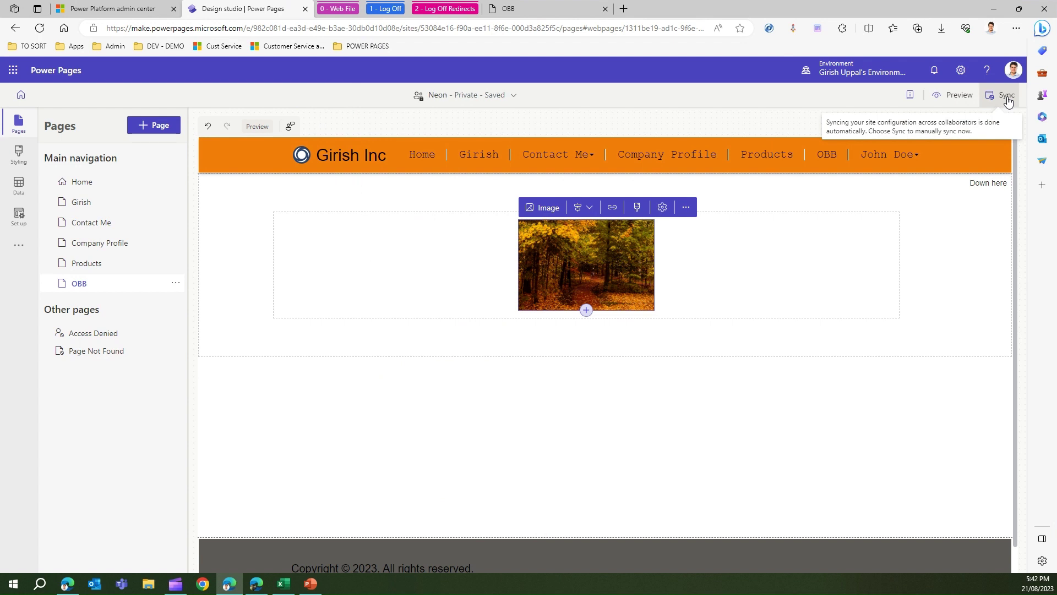
pyautogui.click(1008, 99)
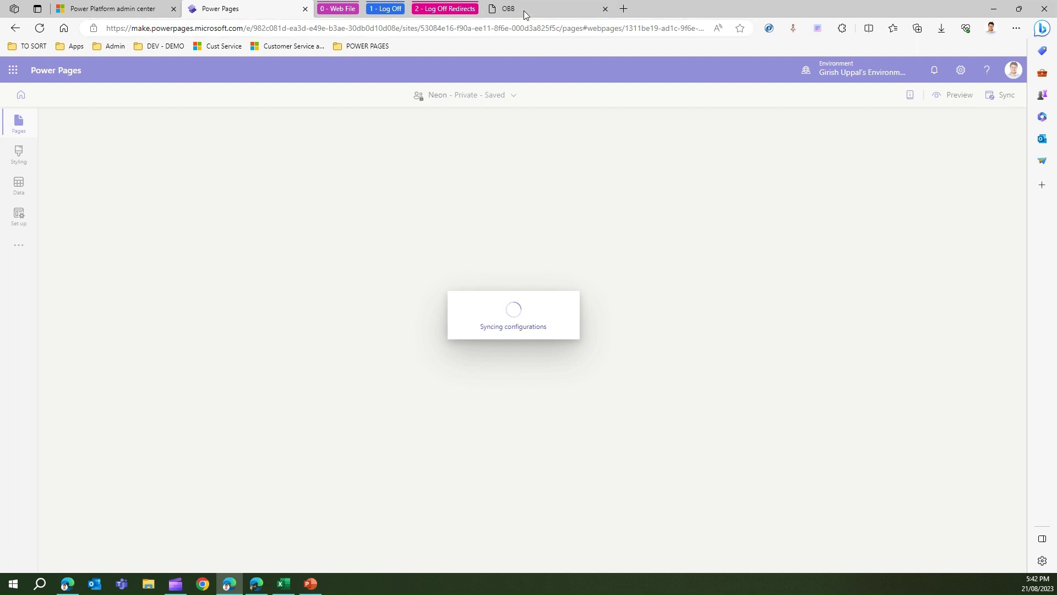
pyautogui.moveTo(524, 8)
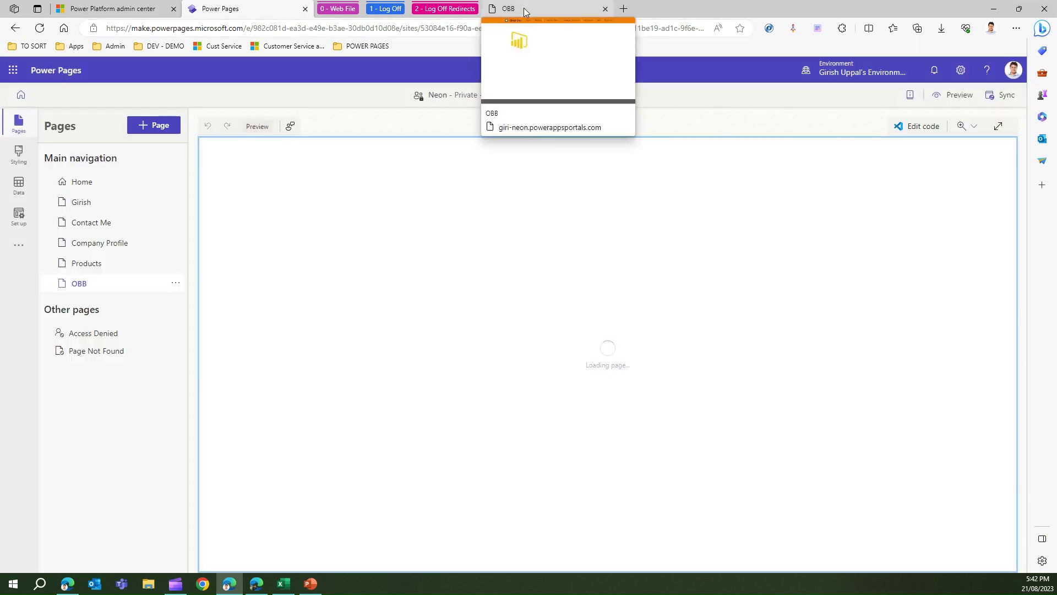
pyautogui.click(524, 7)
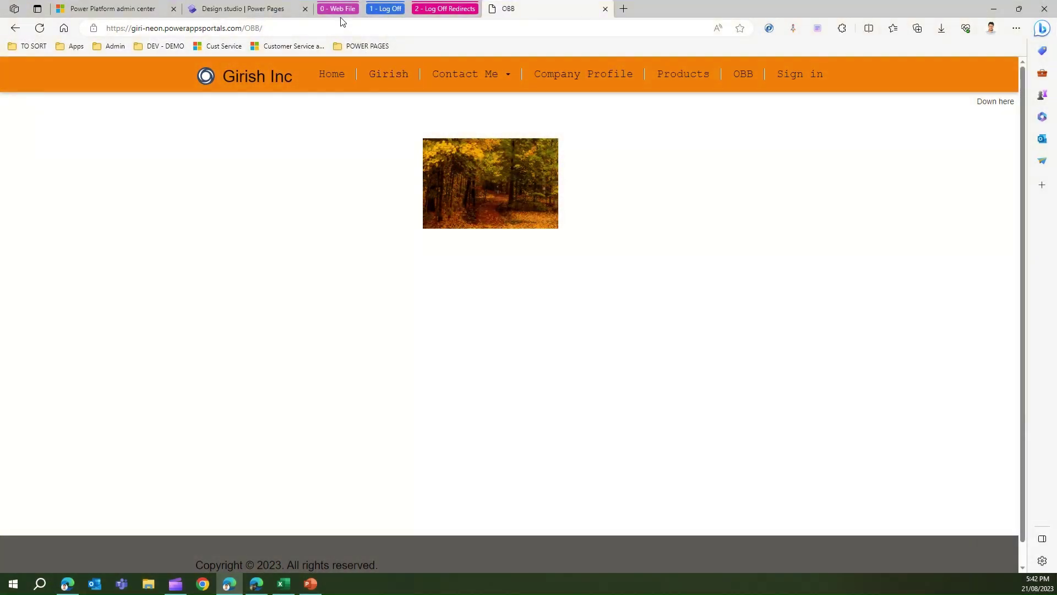
# Switch to the Power Pages Management app and open its list of active web files
pyautogui.click(339, 10)
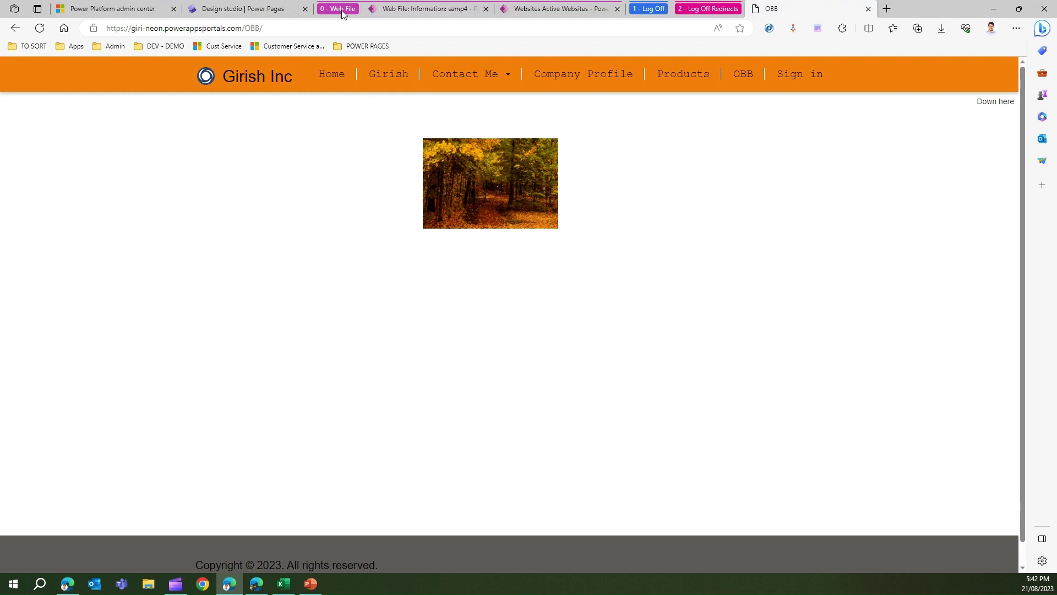
pyautogui.click(393, 14)
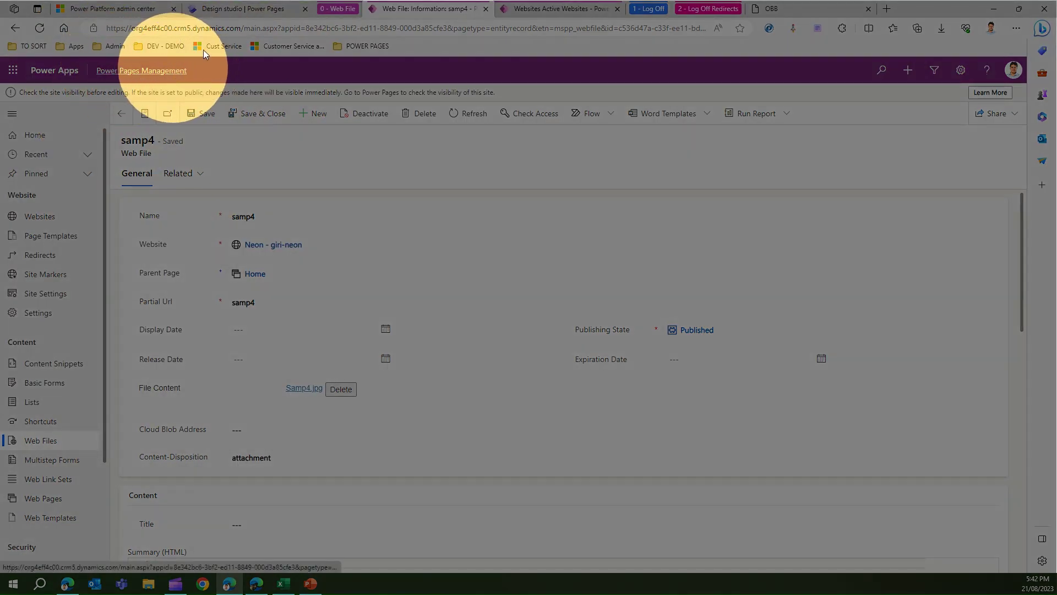
pyautogui.click(221, 9)
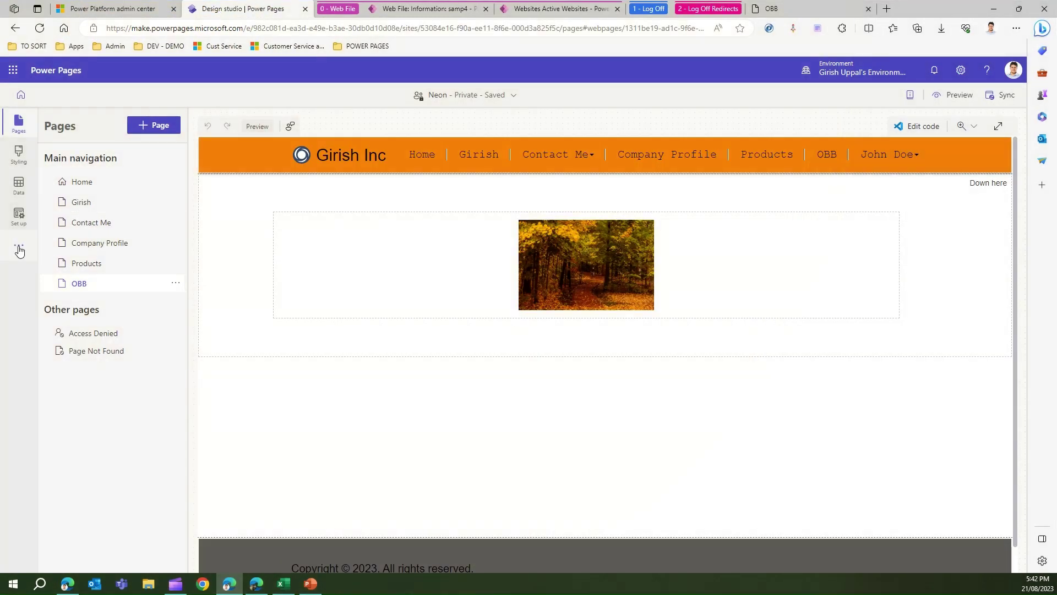
pyautogui.click(20, 249)
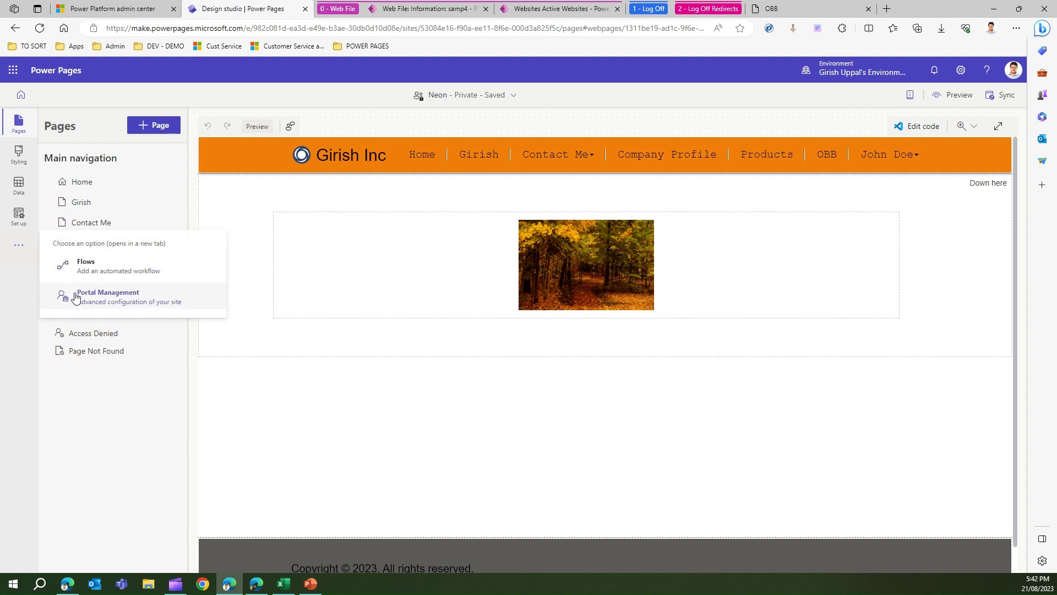
pyautogui.click(386, 9)
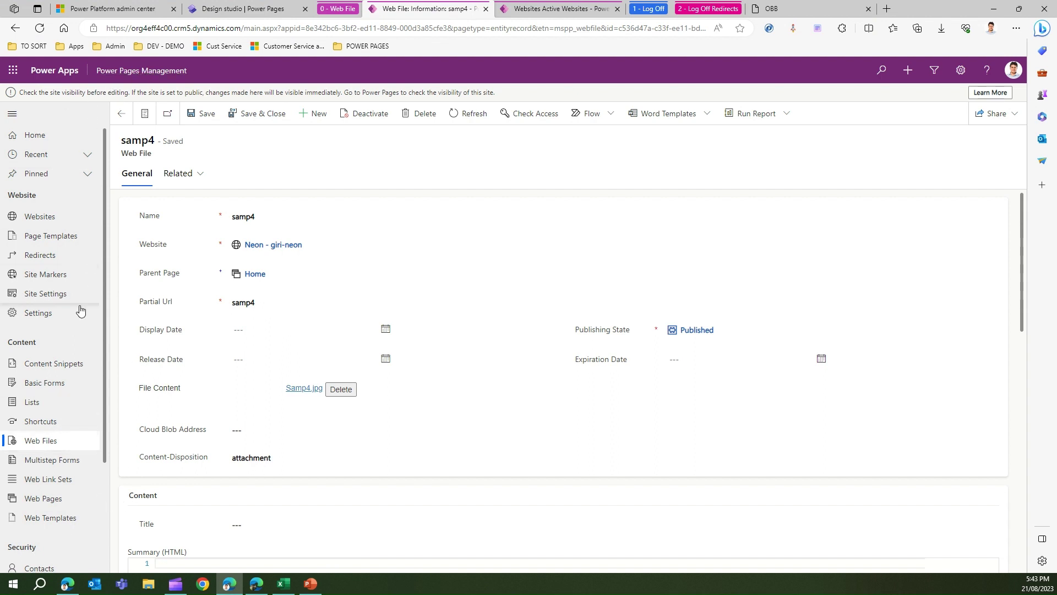
pyautogui.click(49, 446)
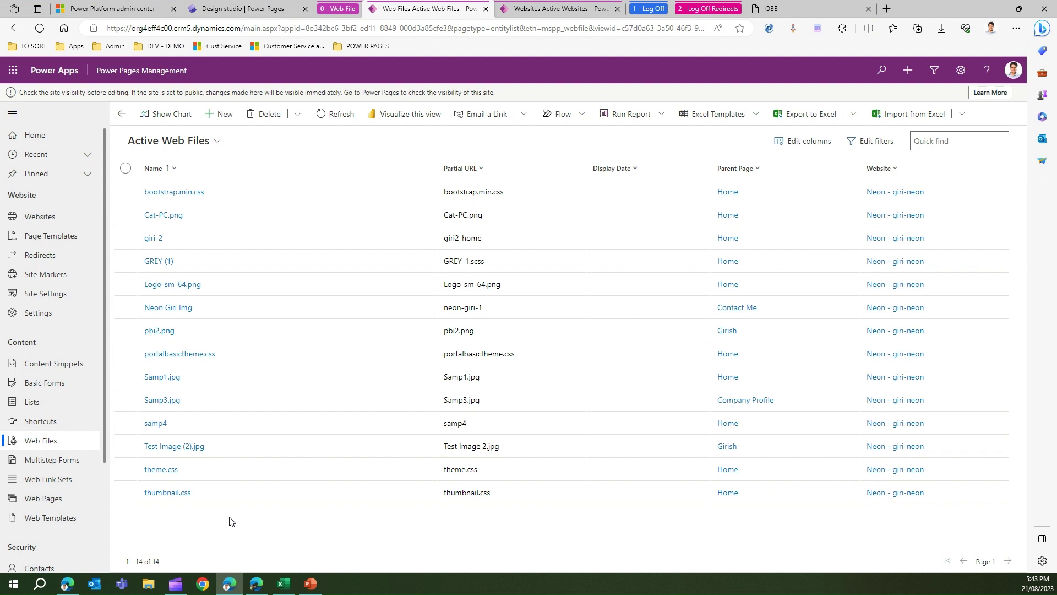
# Open the Test Image (2).jpg web file record and review it against the image on the live OBB page
pyautogui.click(182, 449)
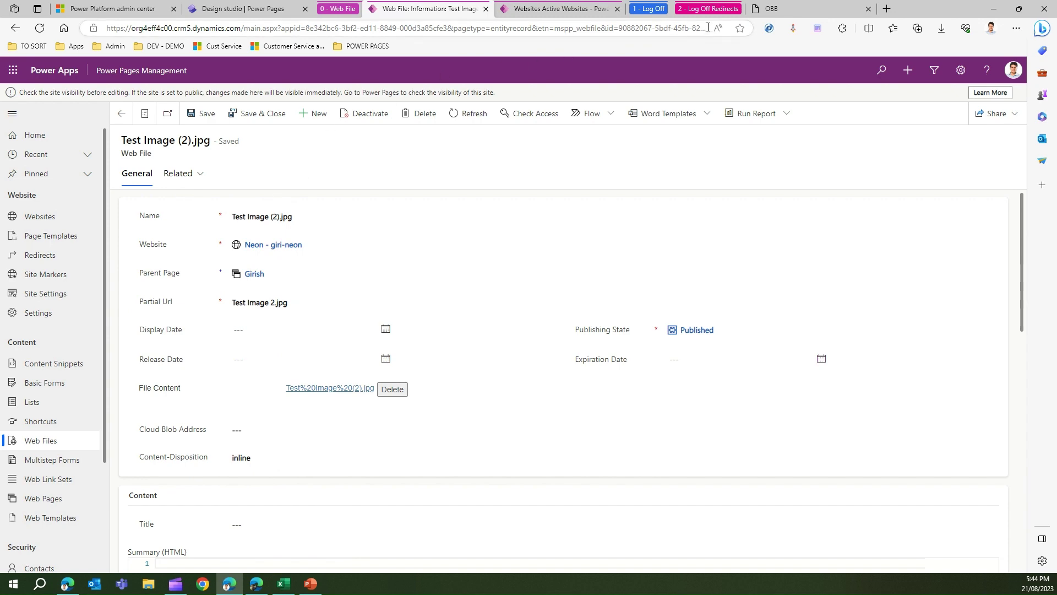
pyautogui.click(766, 10)
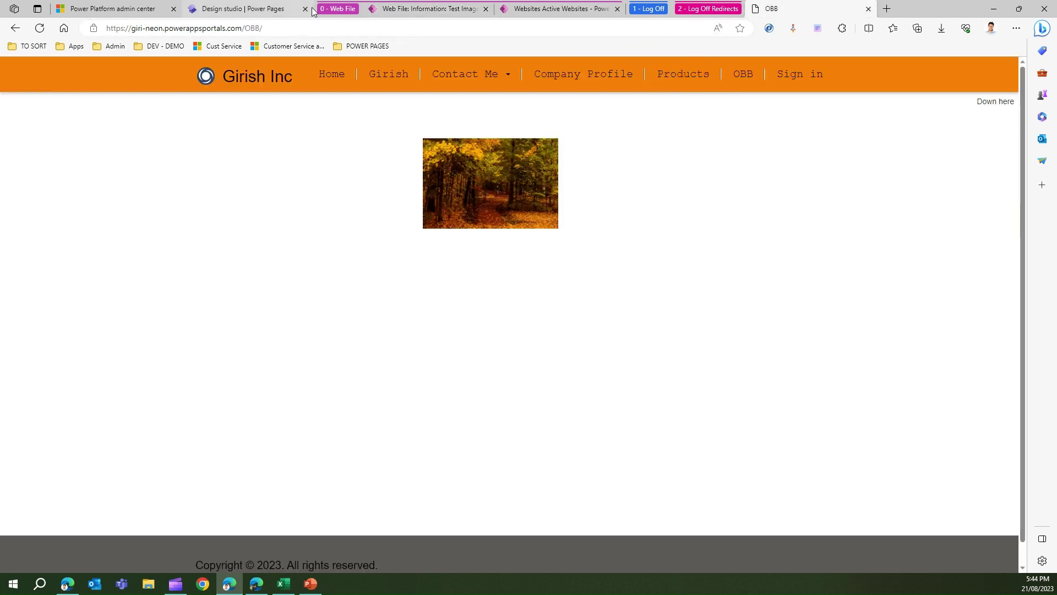
pyautogui.click(418, 9)
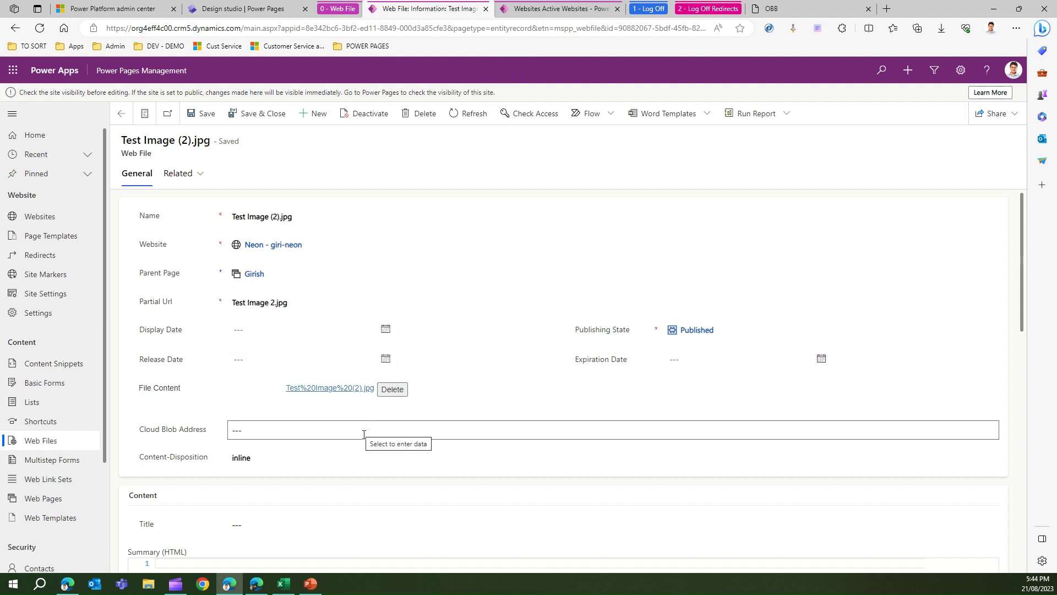
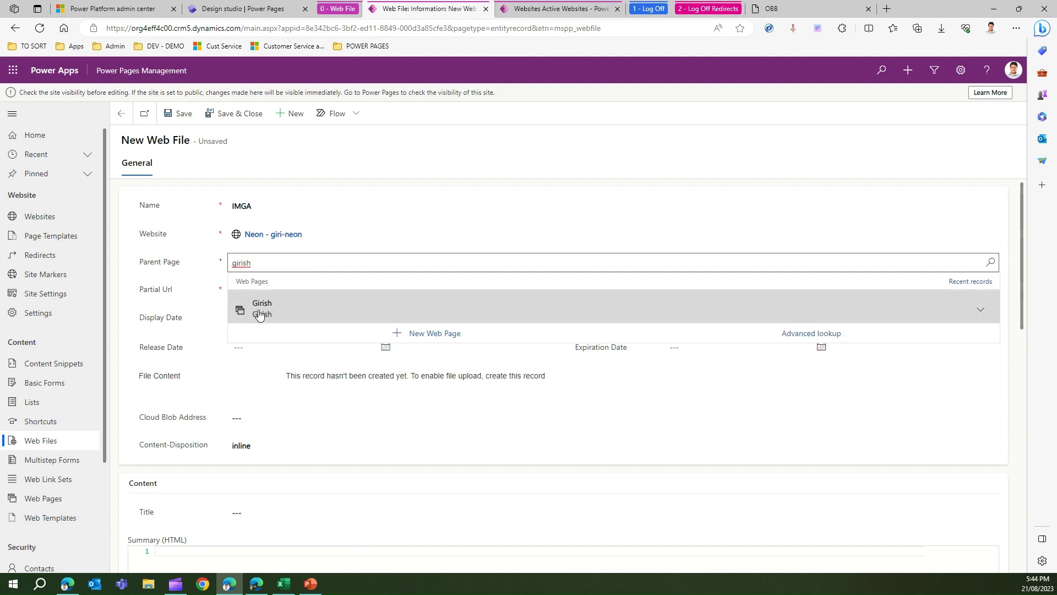
# Set the new IMGA web file's parent page to Girish and its partial URL to imga
pyautogui.click(259, 306)
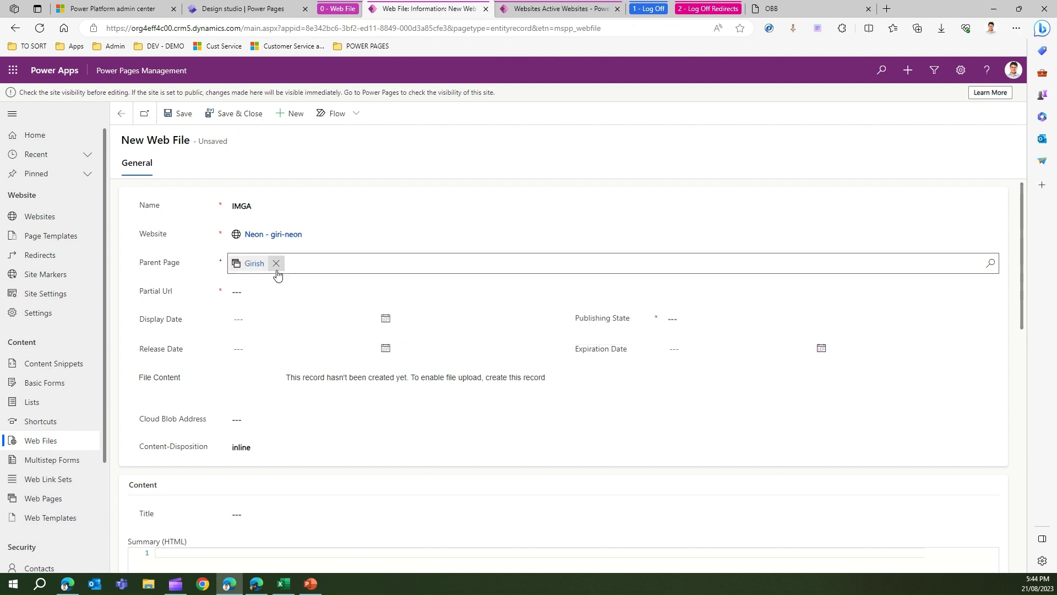
pyautogui.click(231, 291)
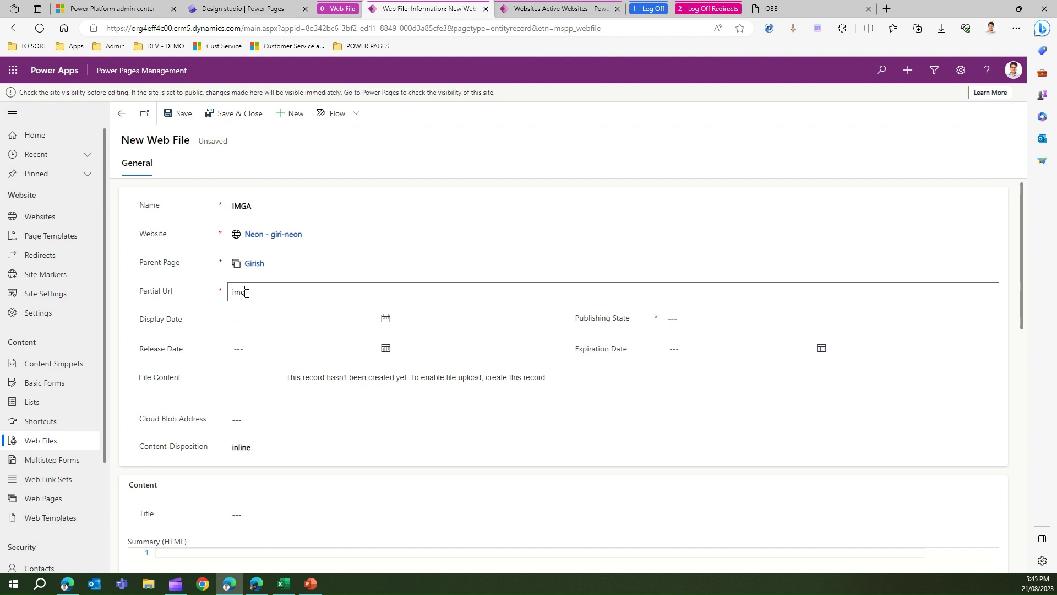
pyautogui.write('imga')
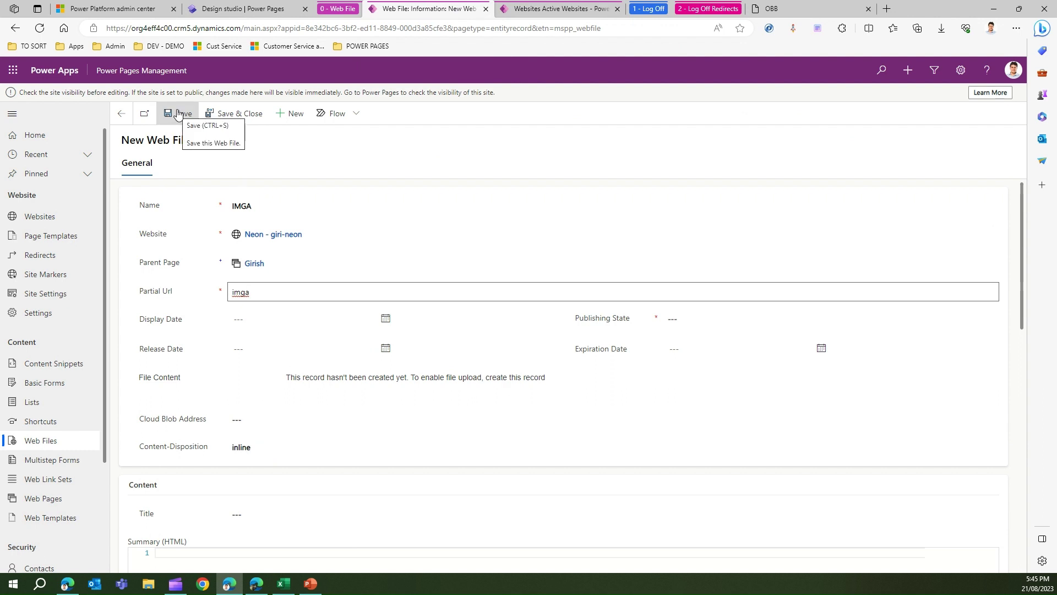
# Set the IMGA web file's publishing state to Published and save the record
pyautogui.click(691, 319)
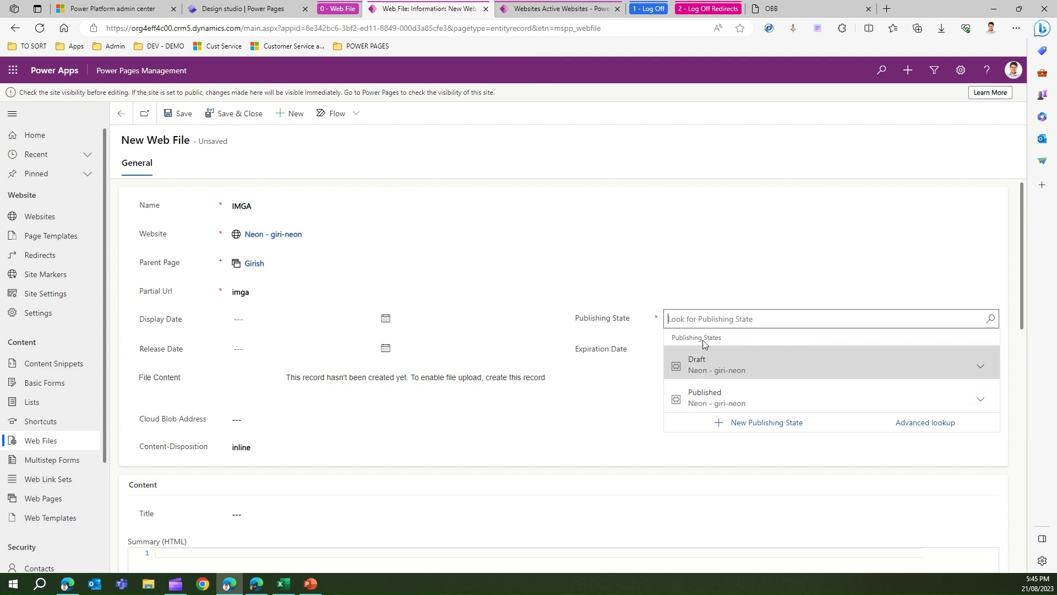
pyautogui.click(715, 398)
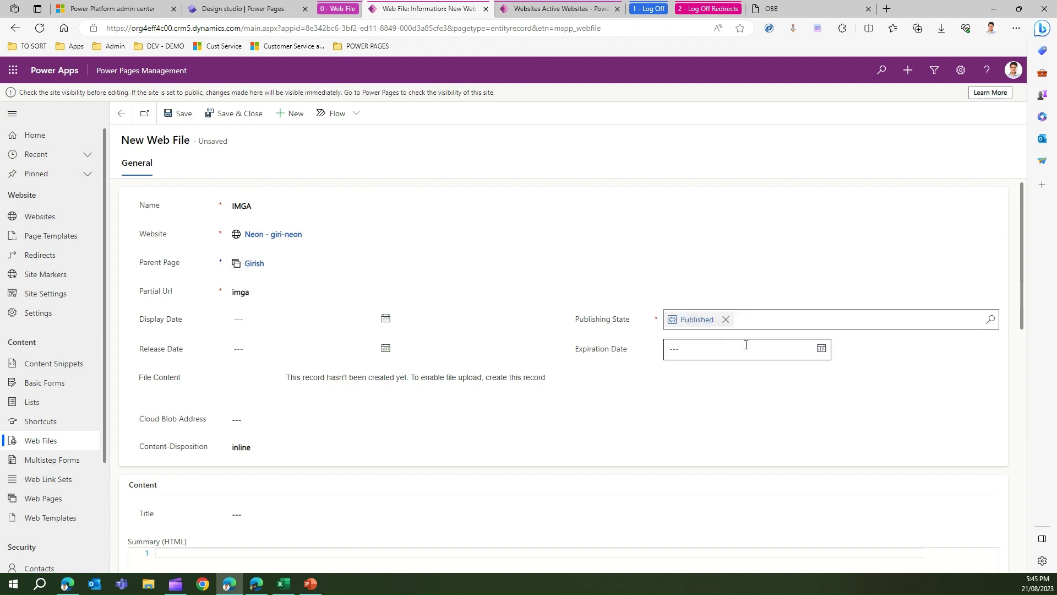
pyautogui.press('ctrl')
pyautogui.press('ctrl')
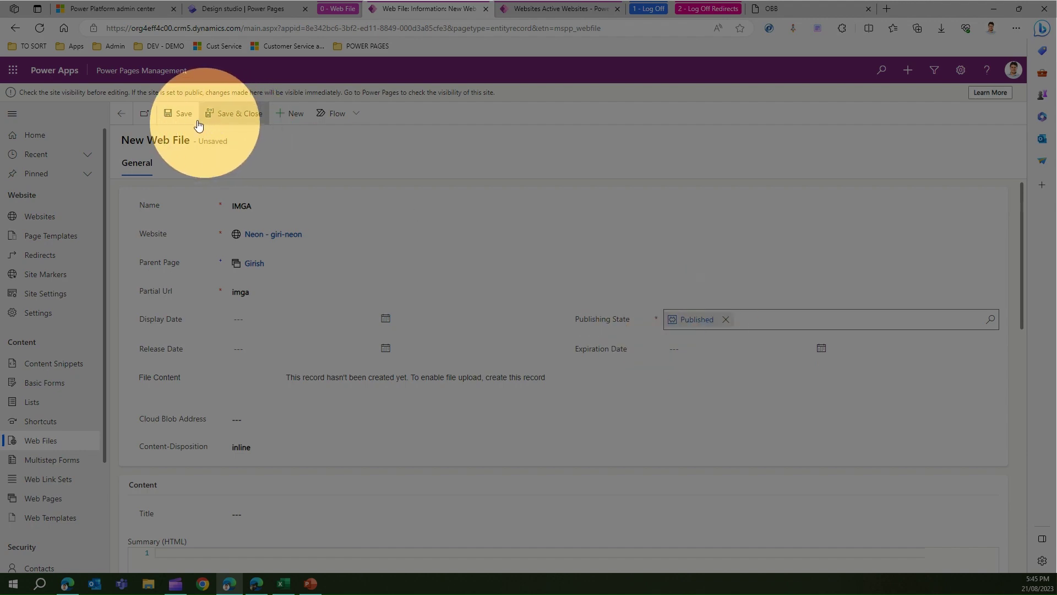
pyautogui.click(182, 115)
pyautogui.click(182, 114)
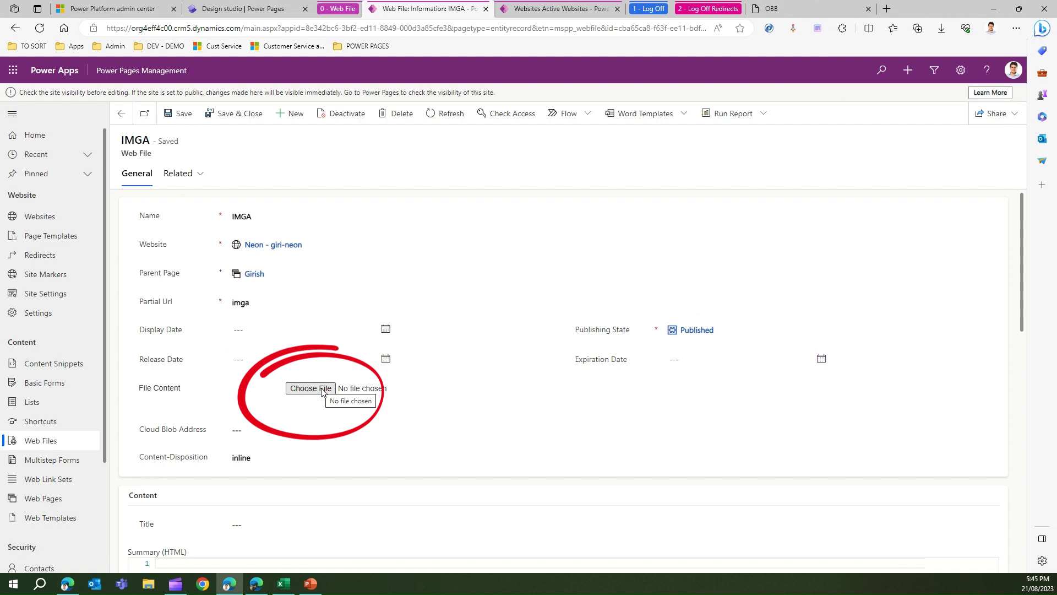
# Upload Test Image (4).jpg from the Desktop as the file content of the IMGA web file
pyautogui.click(310, 388)
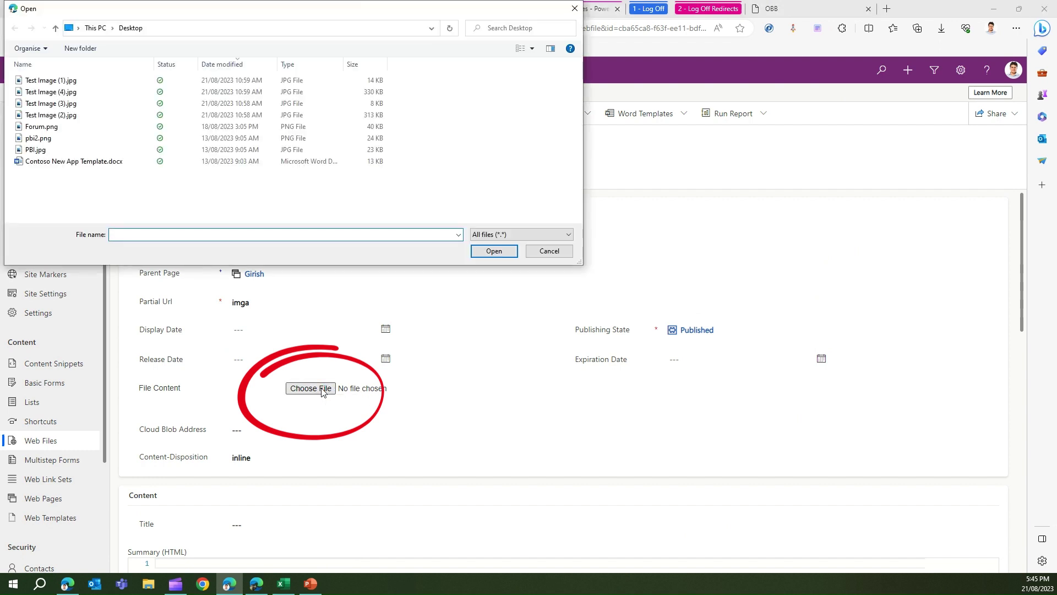
pyautogui.click(63, 94)
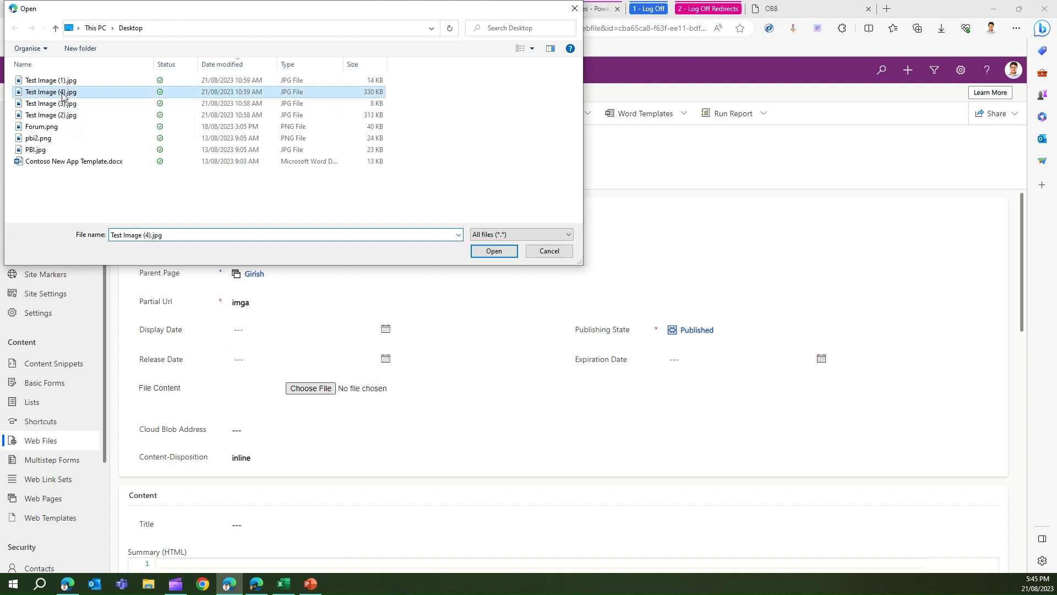
pyautogui.click(501, 251)
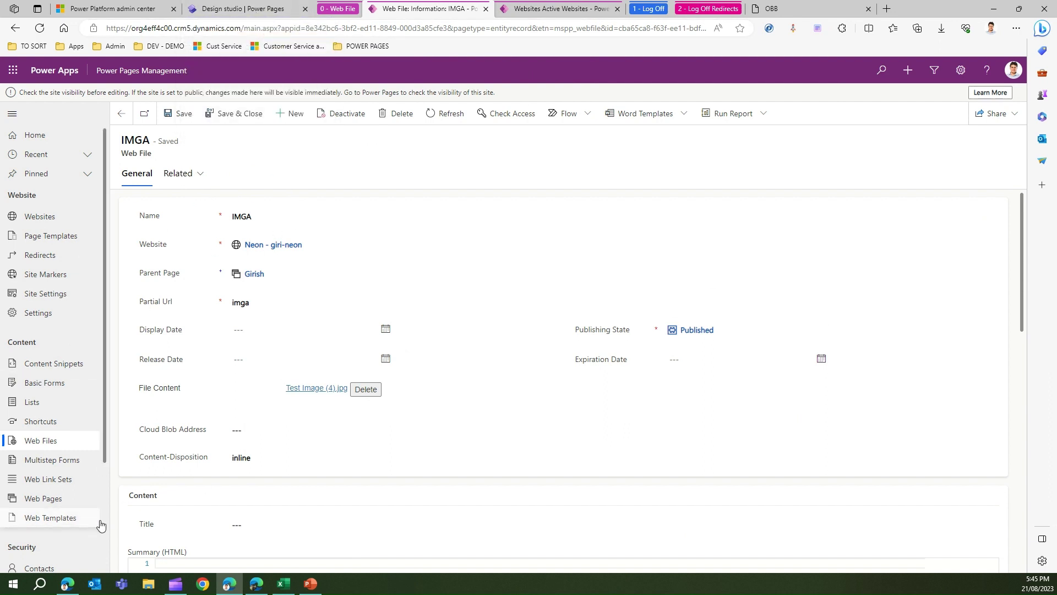
# Reopen the IMGA record from the active web files list to check its file content, and view the live OBB page
pyautogui.click(54, 445)
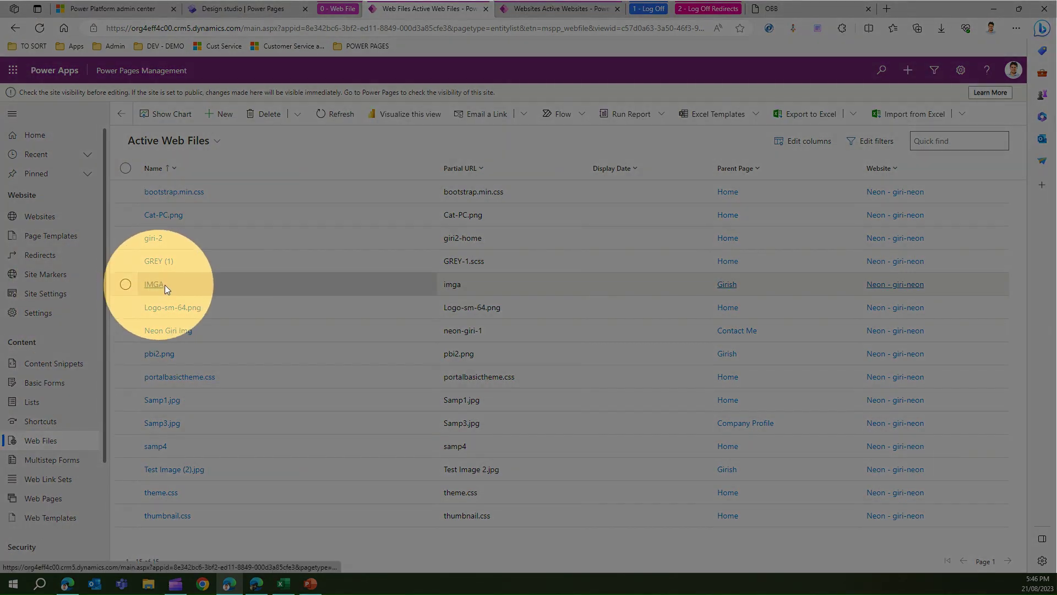
pyautogui.click(160, 285)
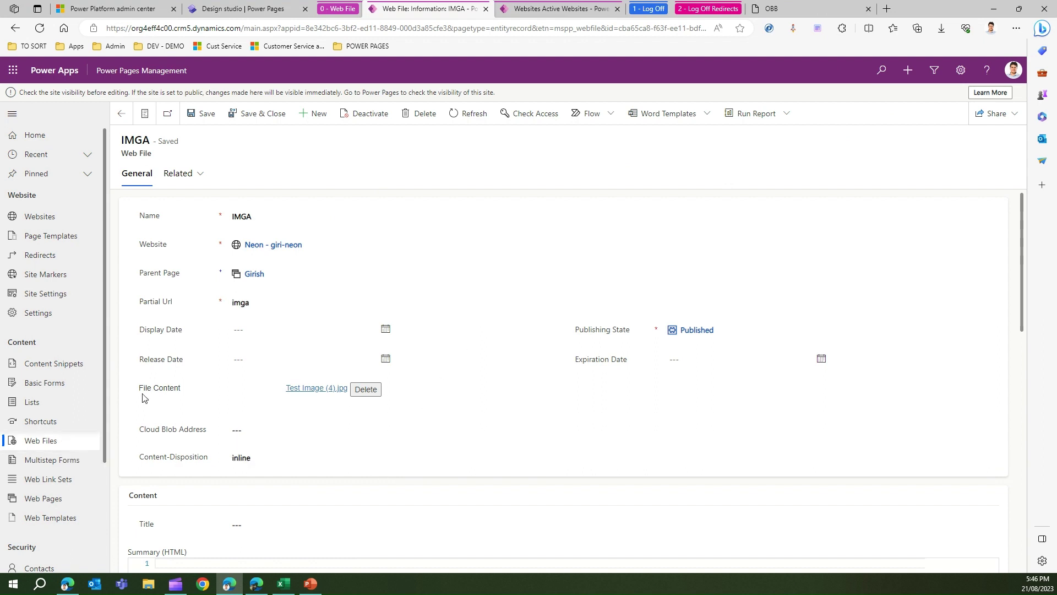
pyautogui.click(771, 9)
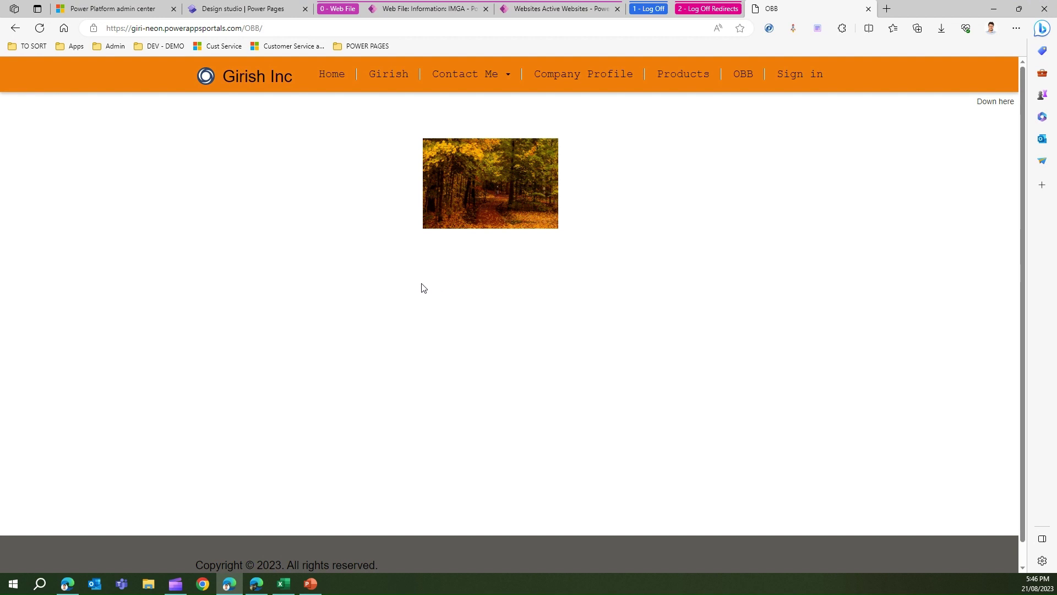
# Set the IMGA web file's Content-Disposition to attachment and save the record
pyautogui.click(451, 11)
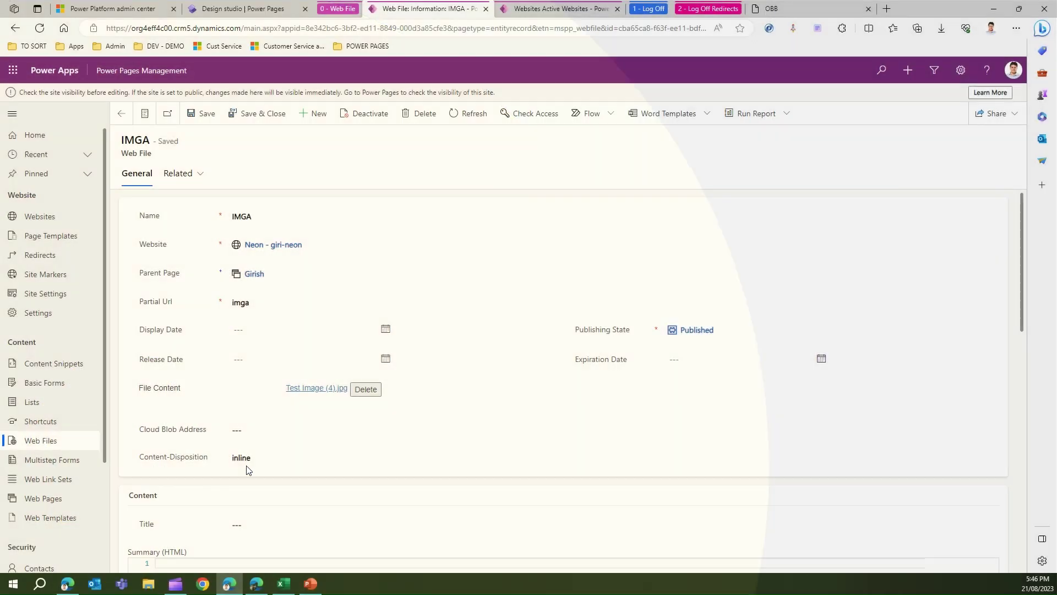
pyautogui.click(262, 460)
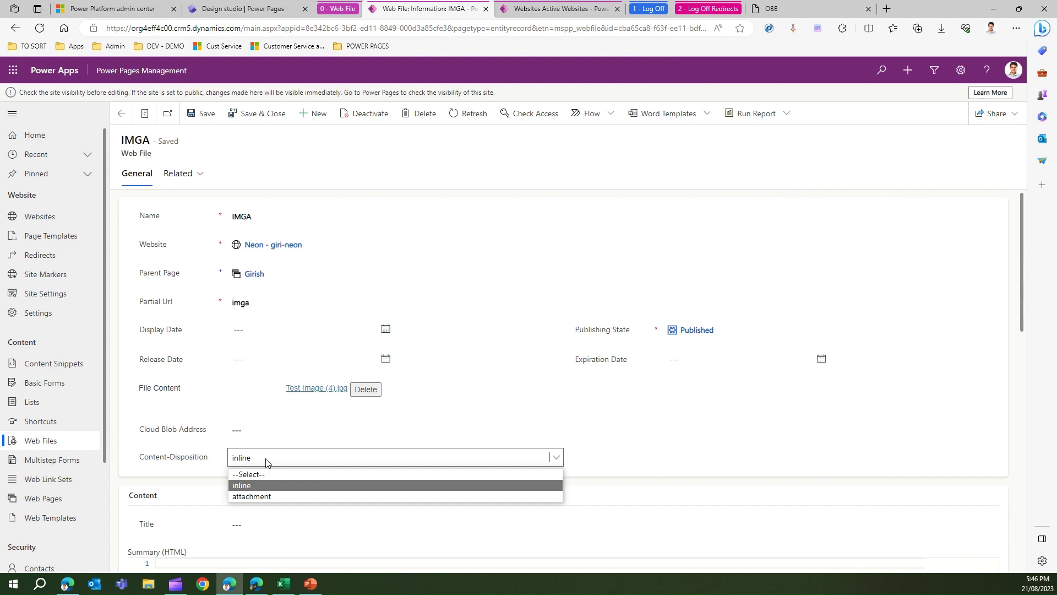
pyautogui.click(258, 495)
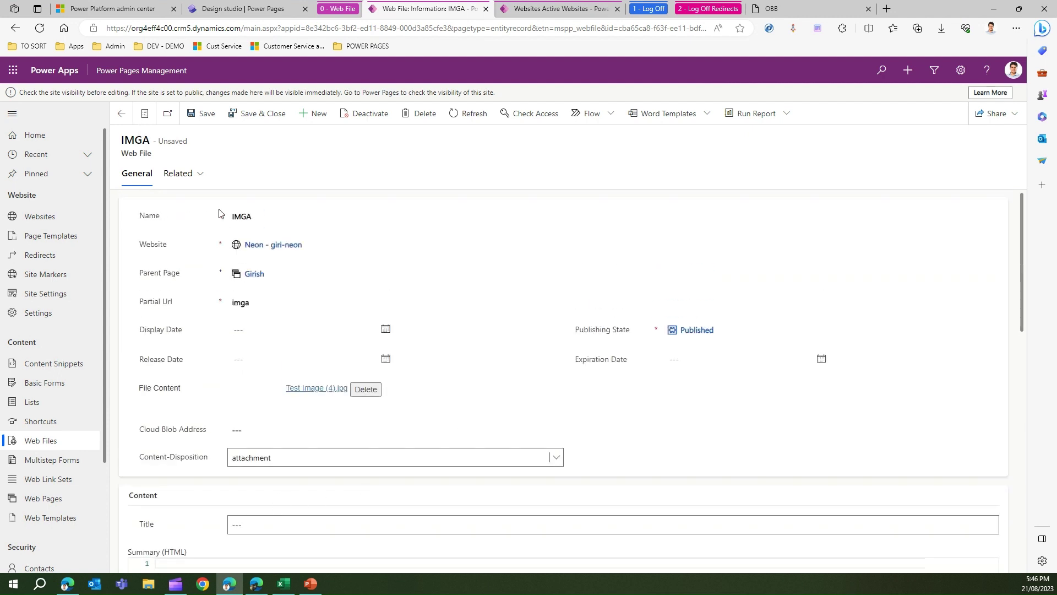
pyautogui.click(196, 115)
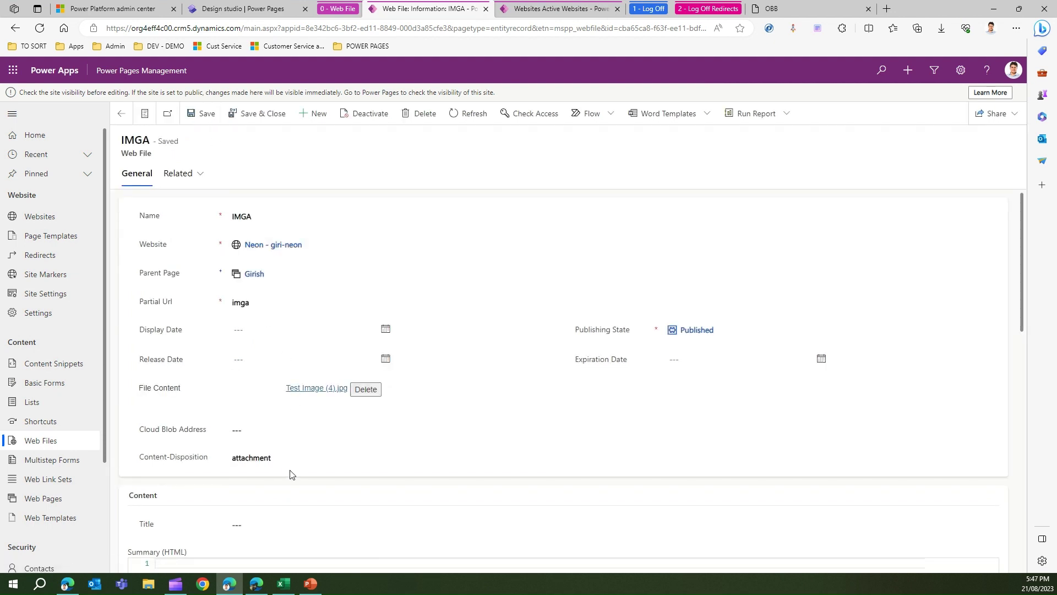
# Switch to the Power Pages design studio and add a spacer below the image on the OBB page
pyautogui.click(226, 9)
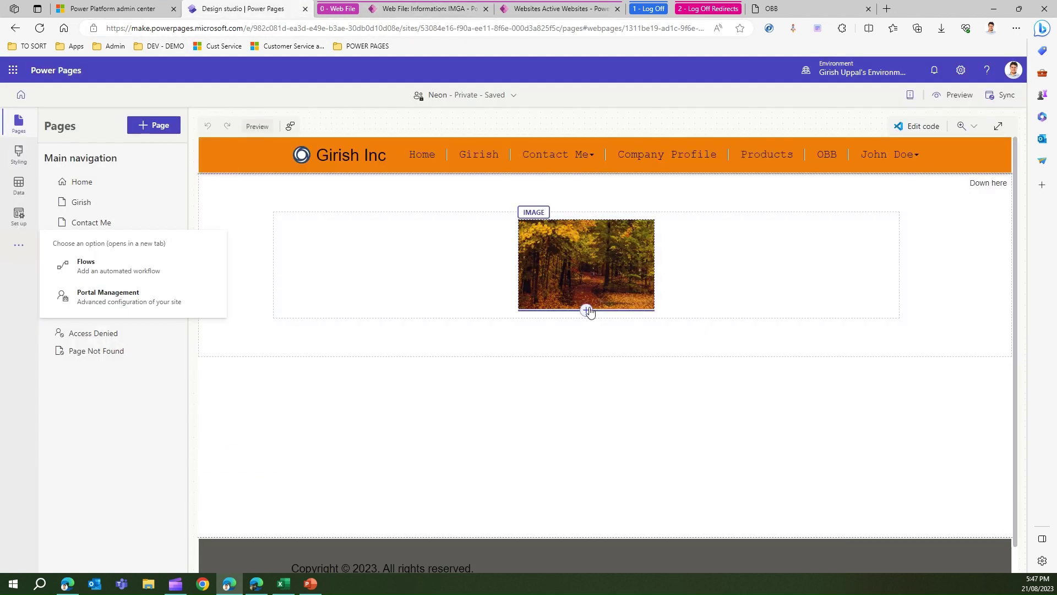
pyautogui.click(586, 309)
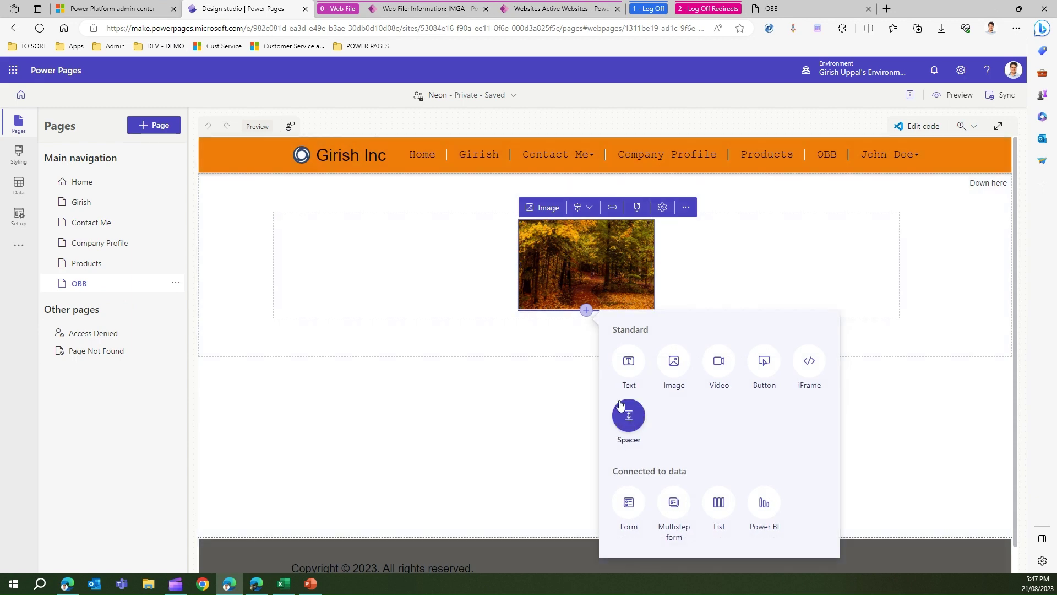
pyautogui.click(625, 418)
pyautogui.click(586, 320)
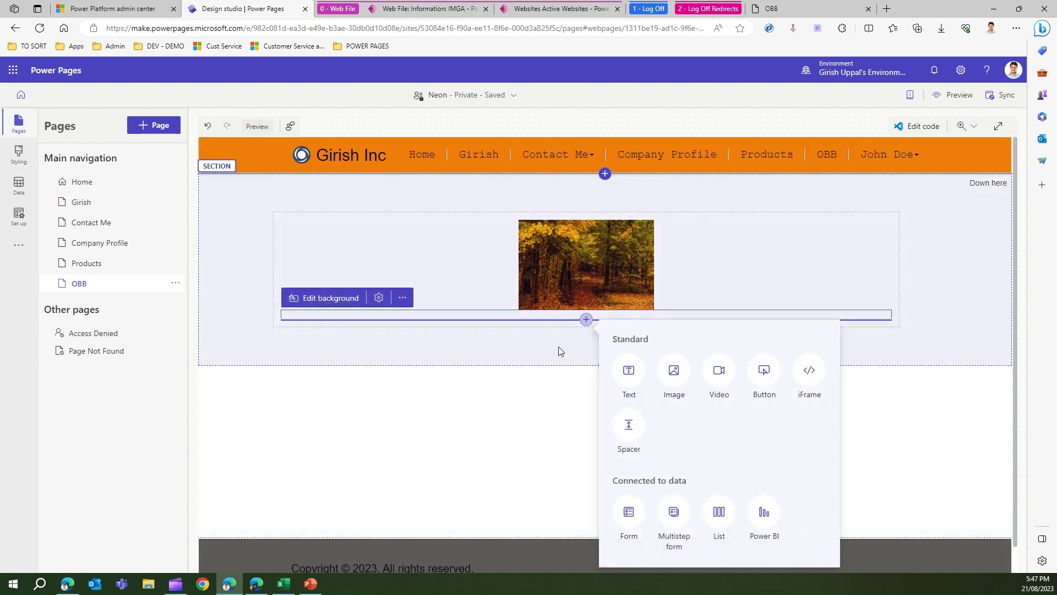
pyautogui.click(591, 329)
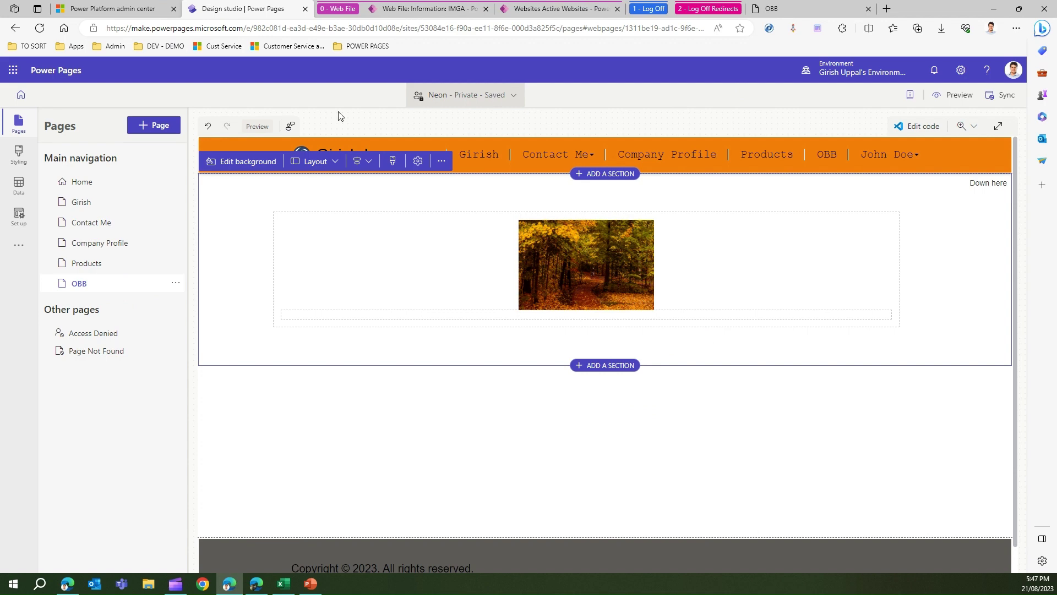
# Open the OBB page's code in Visual Studio Code for the Web and select the partial URL in the IMGA web file record
pyautogui.click(920, 126)
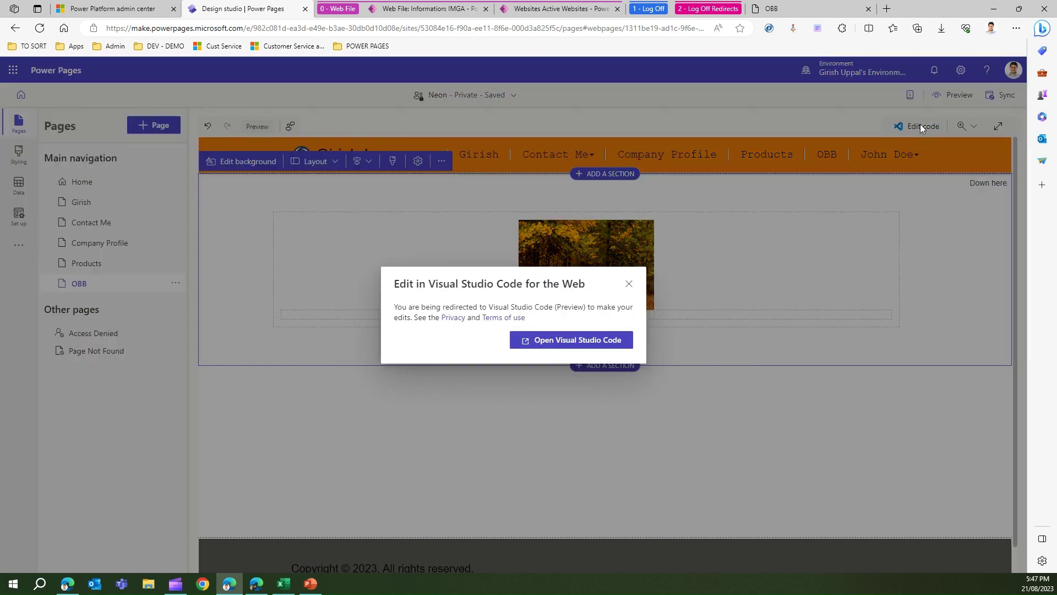
pyautogui.click(602, 340)
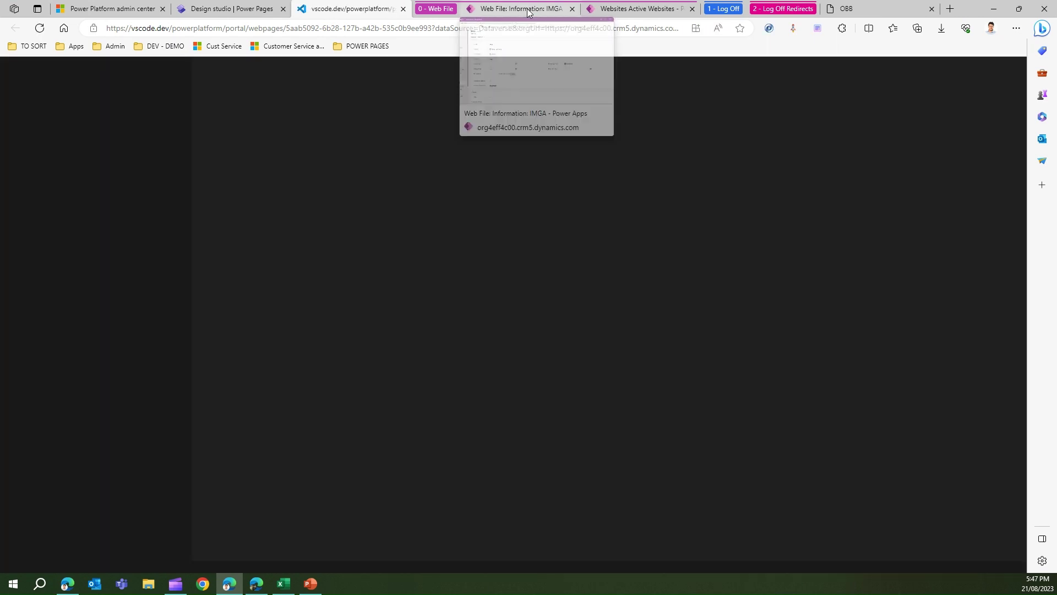
pyautogui.click(528, 11)
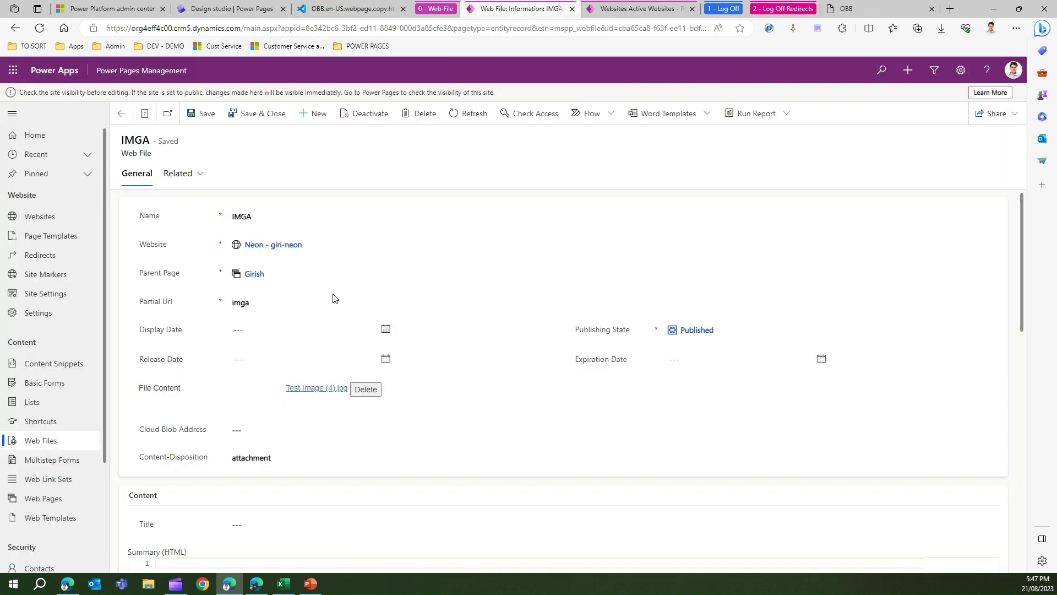
pyautogui.moveTo(255, 302); pyautogui.dragTo(196, 299)
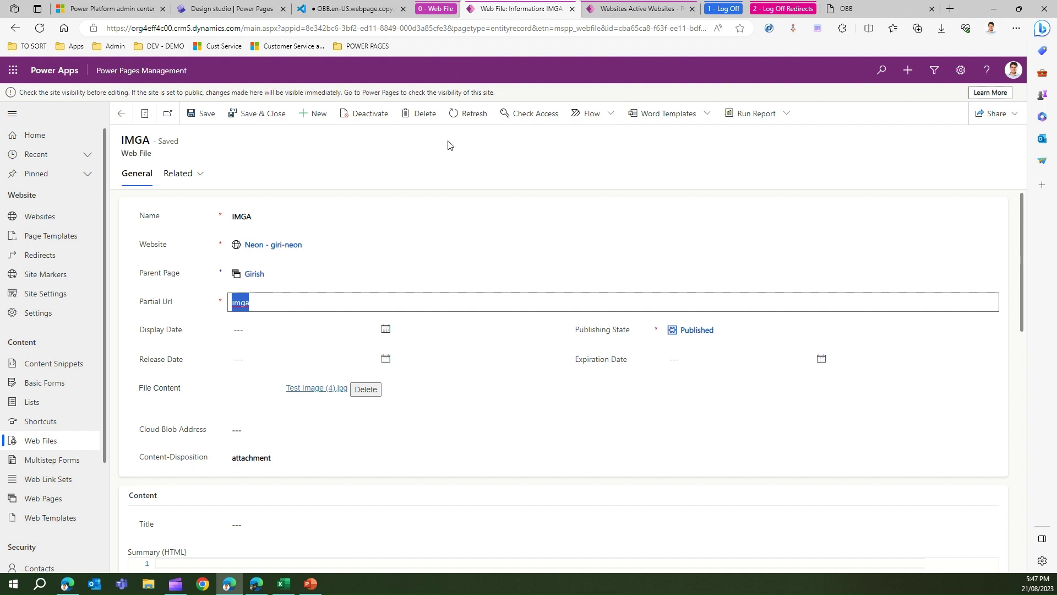
# In the OBB page's code in Visual Studio Code, insert the link <a href="/imga"> Download here</a> on line 5, before the outer closing div
pyautogui.click(352, 12)
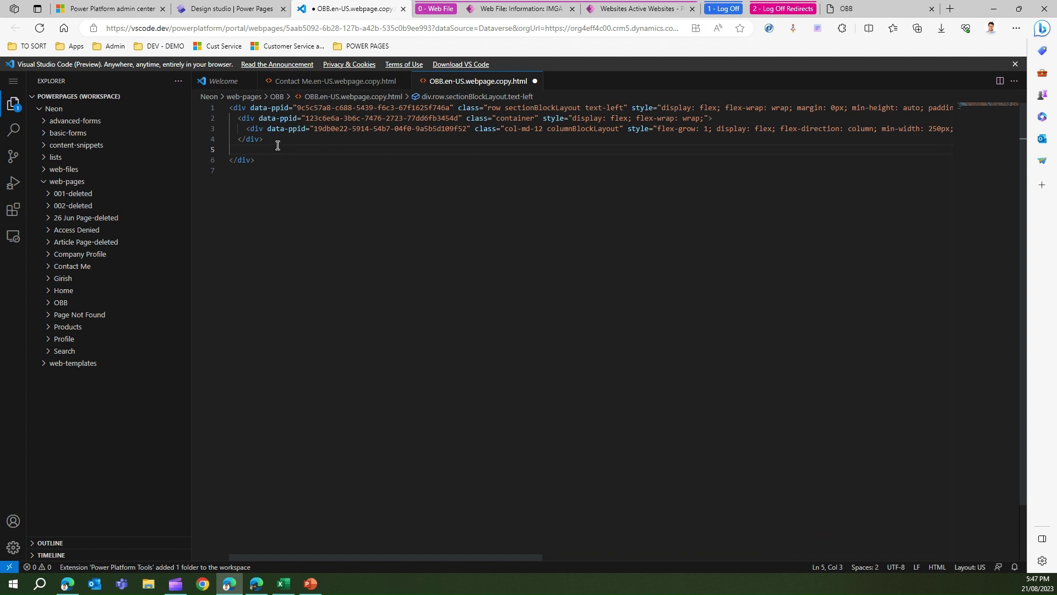
pyautogui.write('<')
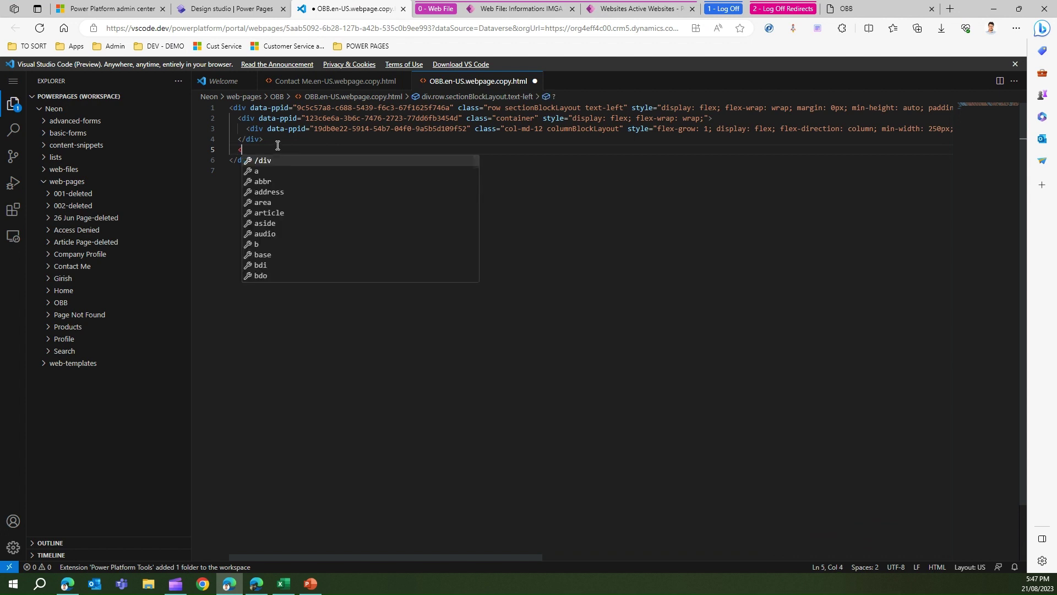
pyautogui.write('a')
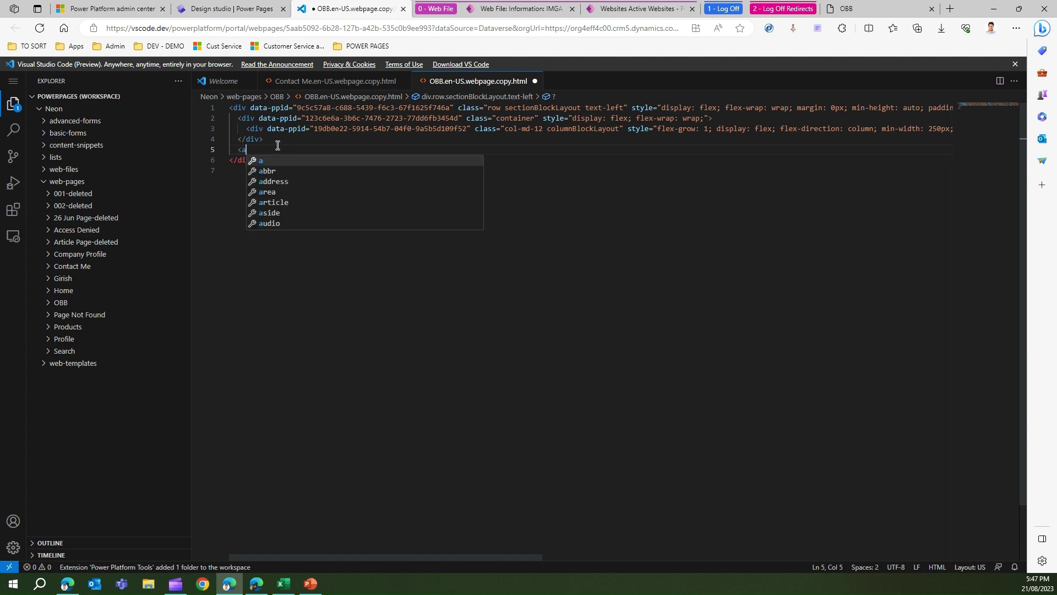
pyautogui.write(' hre')
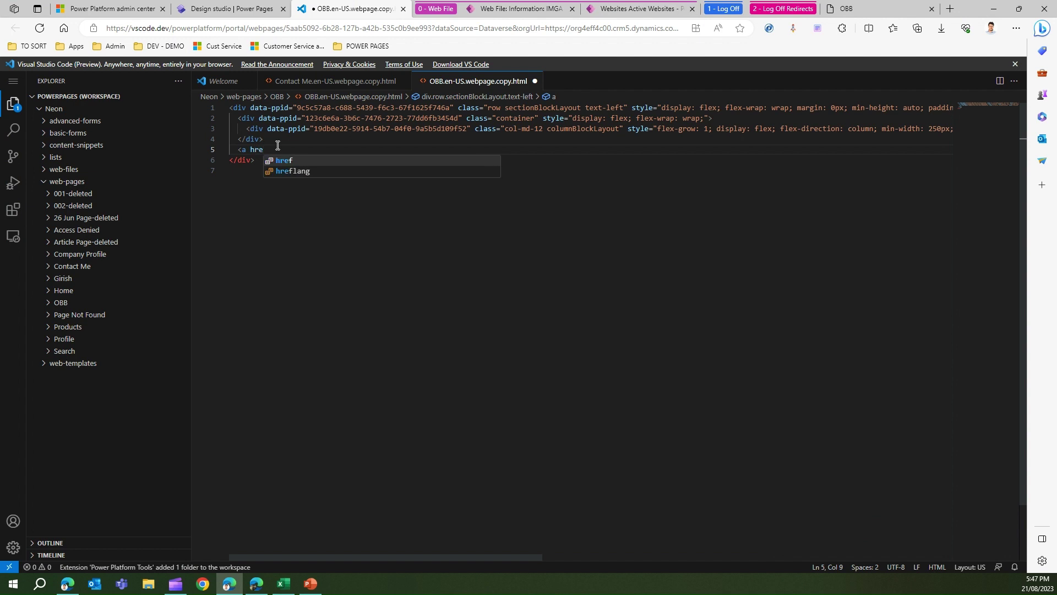
pyautogui.press('Return')
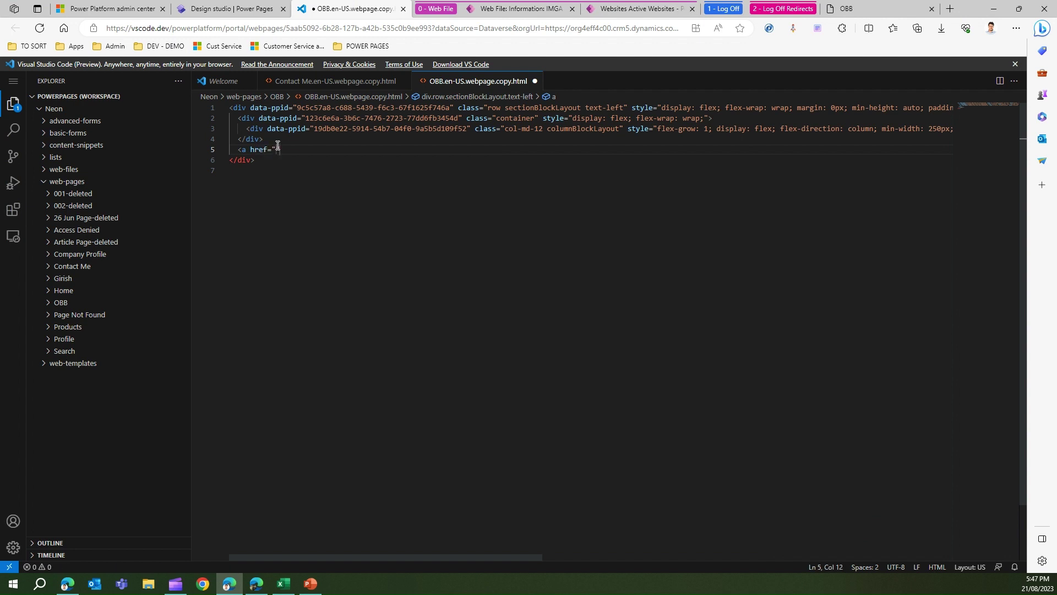
pyautogui.write('/imga')
pyautogui.click(317, 153)
pyautogui.write('> Download here</a>')
# Save the OBB page code by overwriting the newer file content, and sync the edits into the Power Pages design studio
pyautogui.hotkey('ctrl', 's')
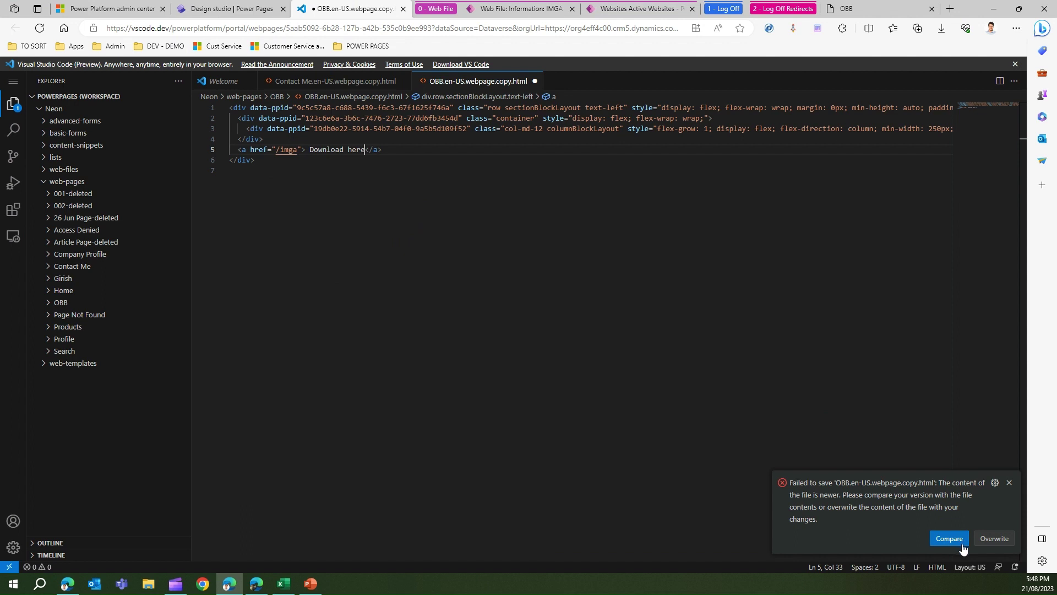
pyautogui.click(994, 541)
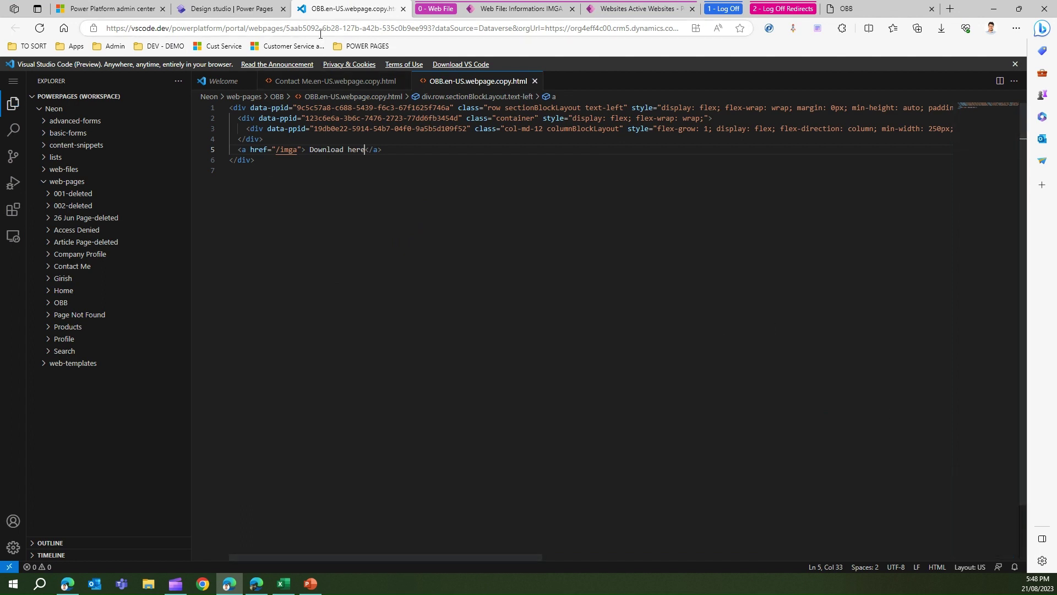
pyautogui.click(235, 10)
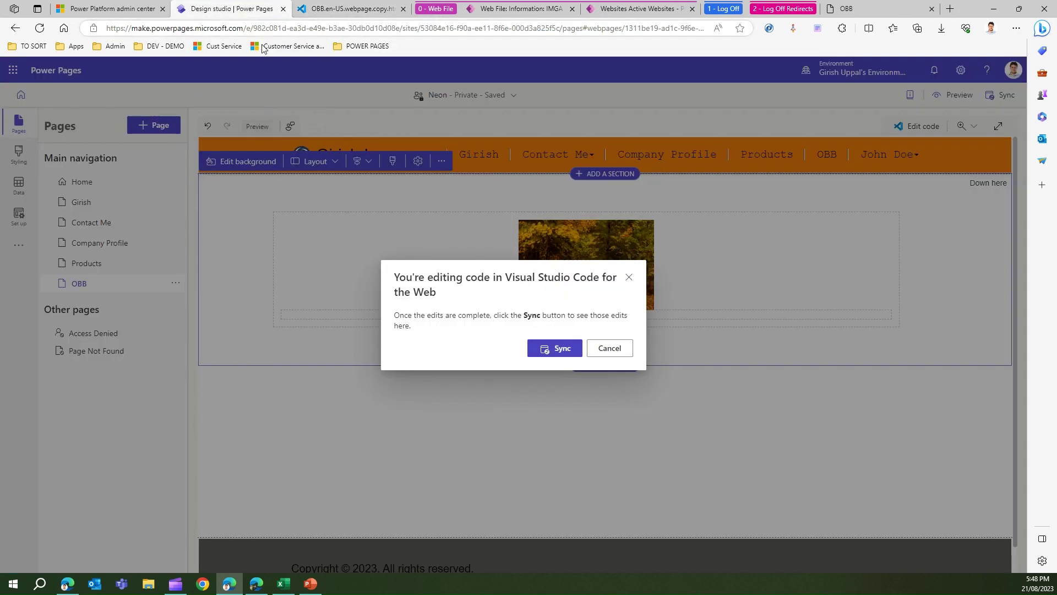
pyautogui.click(575, 351)
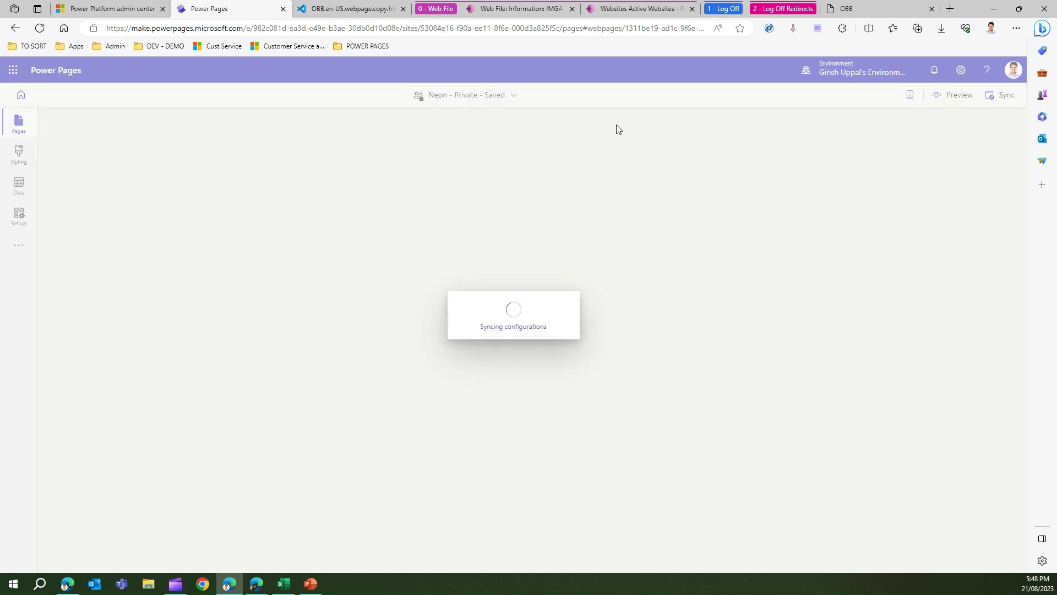
# Reload the live OBB page and test the "Download here" link
pyautogui.click(852, 12)
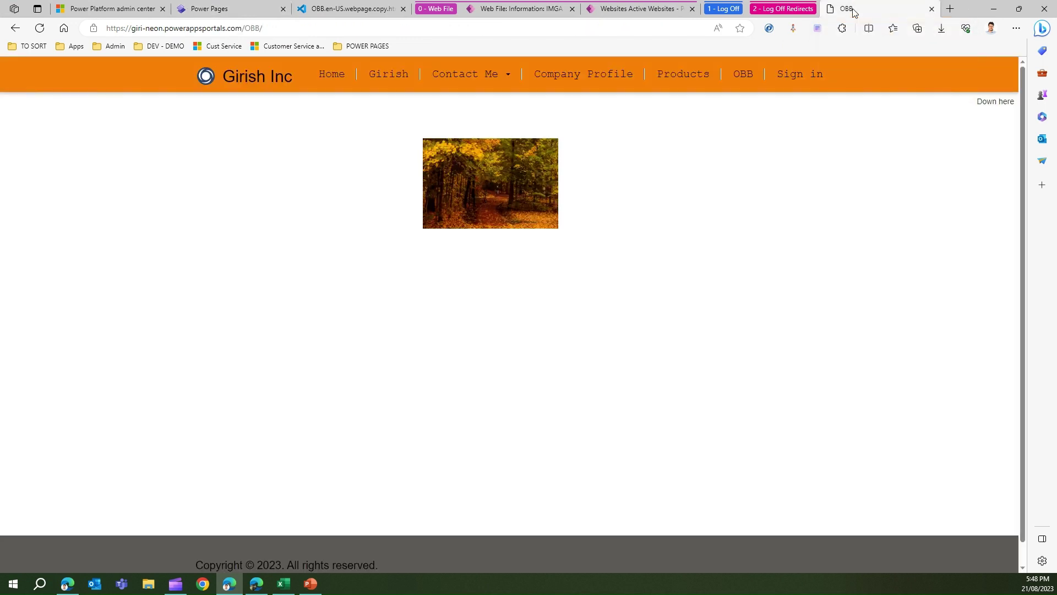
pyautogui.click(39, 32)
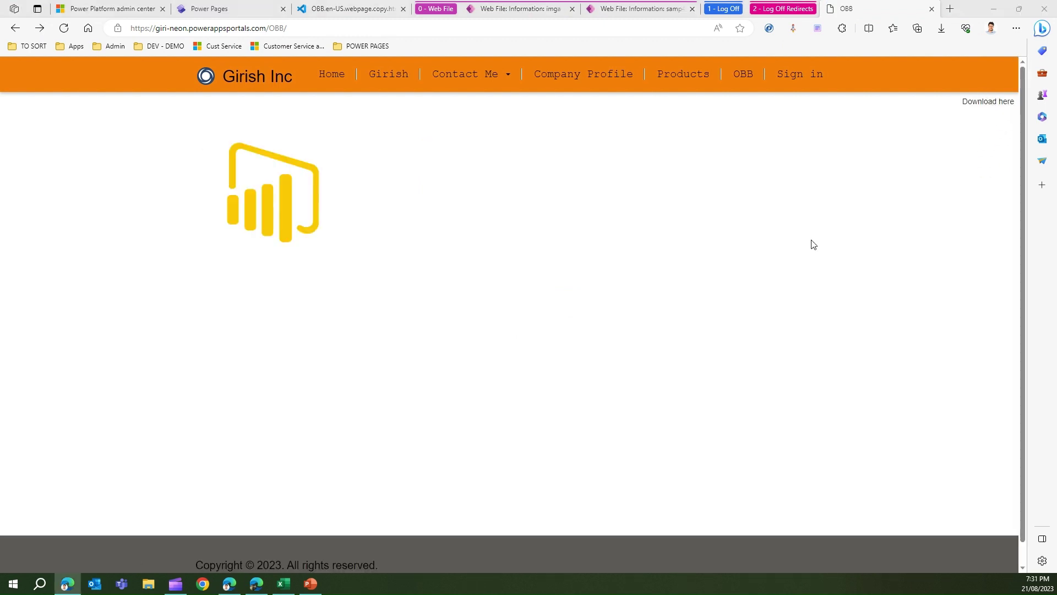
pyautogui.click(984, 107)
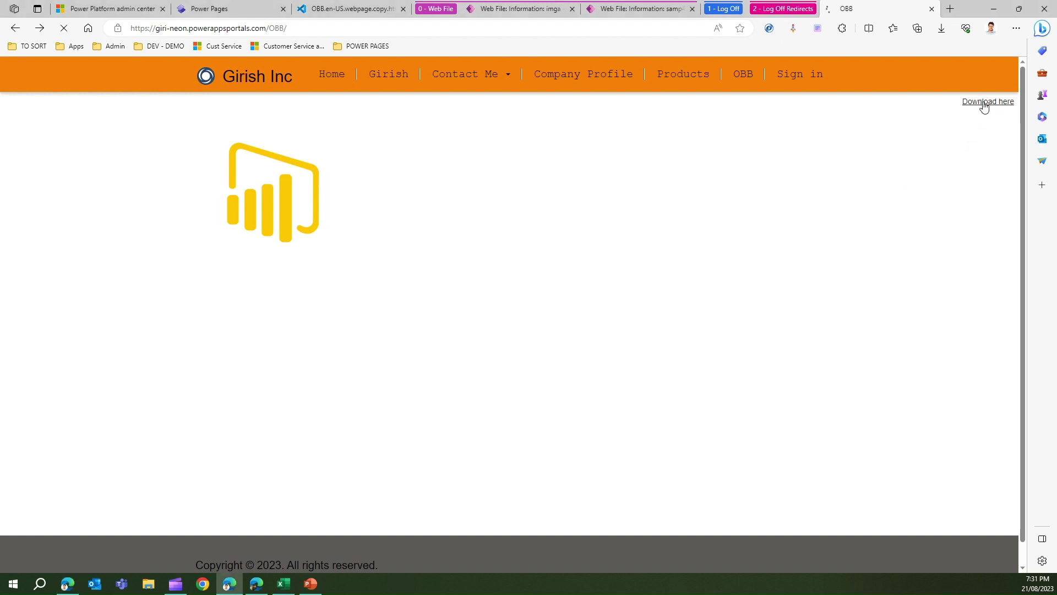